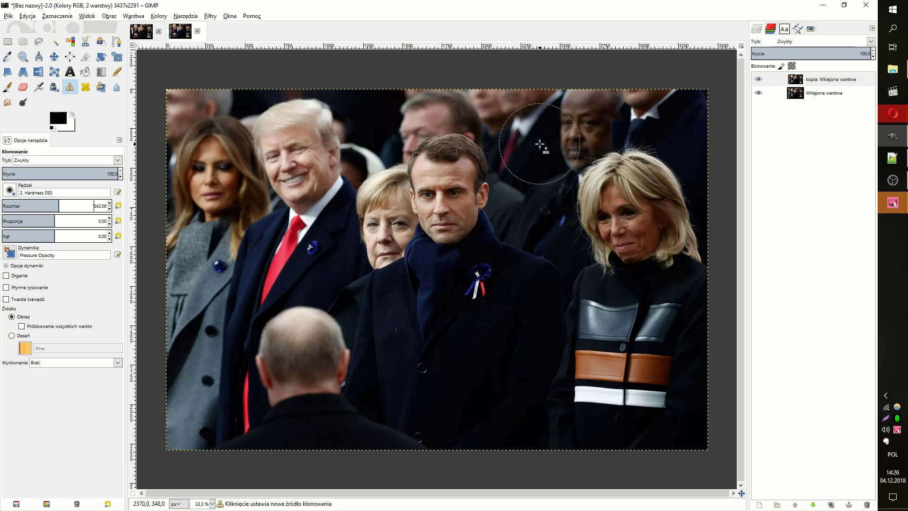
Clone dark background and clothing texture over the woman in the grey coat at the photo's left edge
mouse_move(220, 148)
left_mouse_down()
mouse_move(228, 155)
mouse_move(192, 172)
left_mouse_up()
mouse_move(202, 247)
left_mouse_down()
mouse_move(194, 267)
mouse_move(199, 362)
mouse_move(223, 237)
mouse_move(227, 132)
left_mouse_up()
left_click(526, 143, "ctrl")
key("ctrl+z")
left_click(684, 123, "ctrl")
left_click_drag(208, 196, 179, 390)
left_click(25, 206)
left_click_drag(25, 206, 22, 207)
key("o")
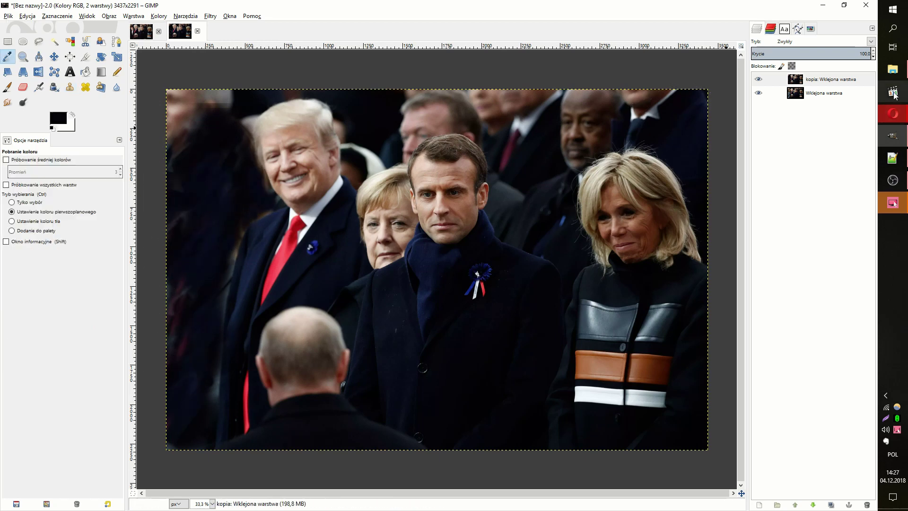
Open putin-24.jpg from the file explorer for editing and add an alpha channel to its layer
left_click(893, 69)
right_click(311, 228)
left_click(253, 245)
left_click(390, 121)
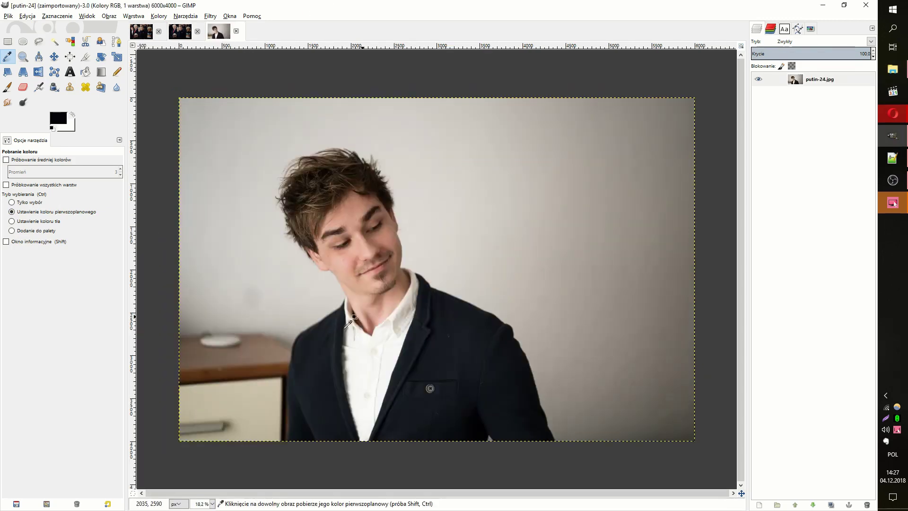
right_click(798, 85)
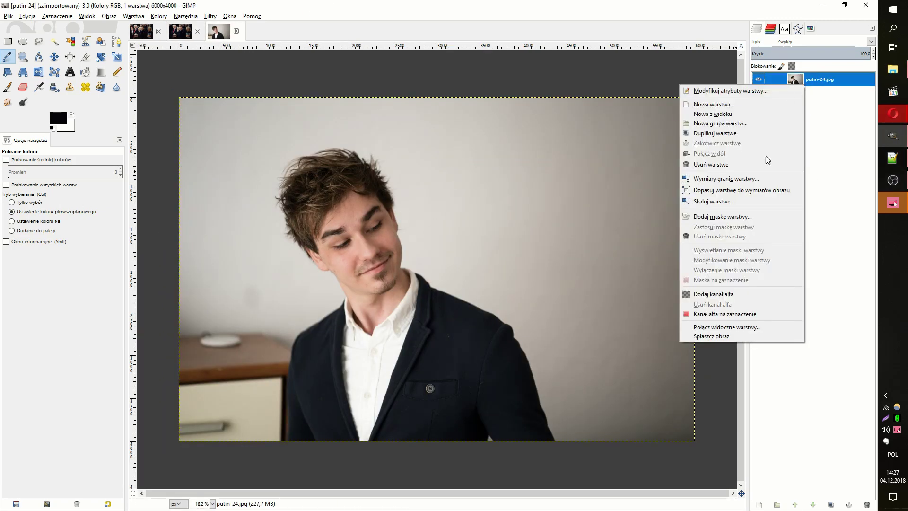
left_click(750, 296)
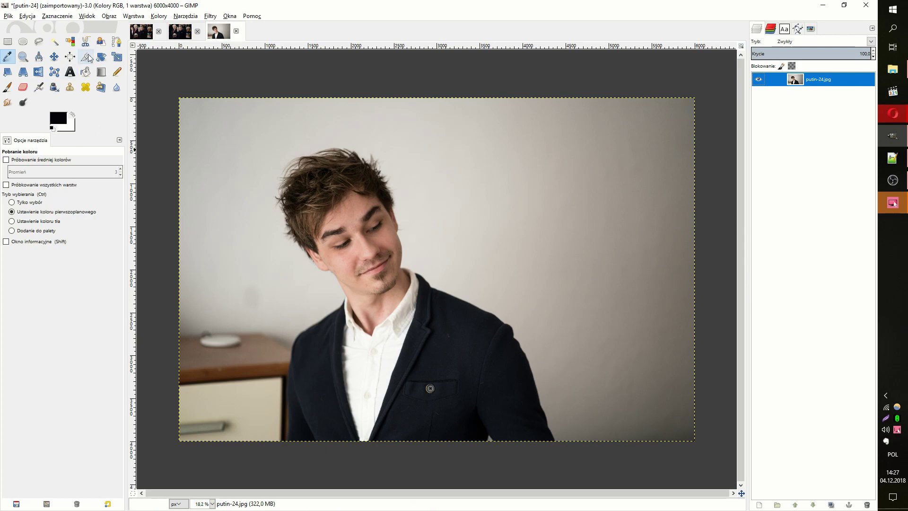
Trace a path around the man's head, shoulders and jacket and convert it to a selection
left_click(116, 41)
scroll(331, 413, "up", 3)
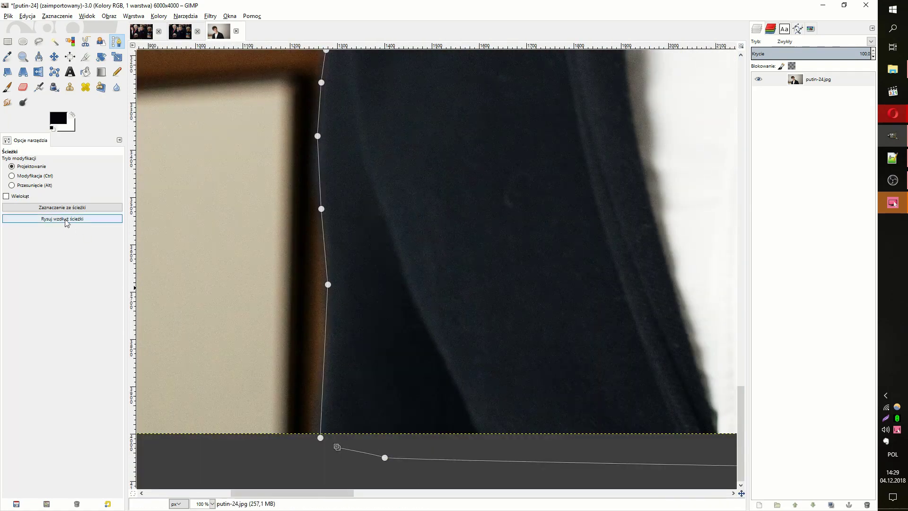
scroll(259, 452, "down", 5)
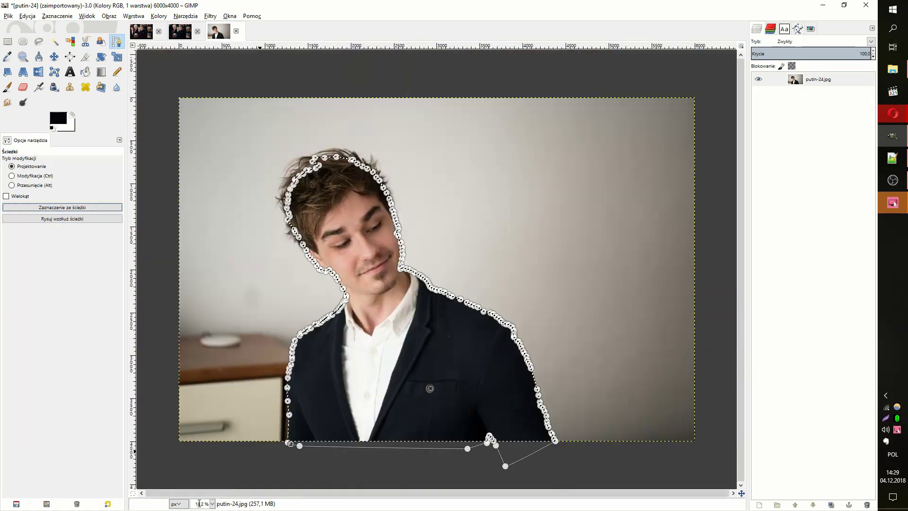
Duplicate the putin-24.jpg layer and hide the original layer
key("ctrl+shift+d")
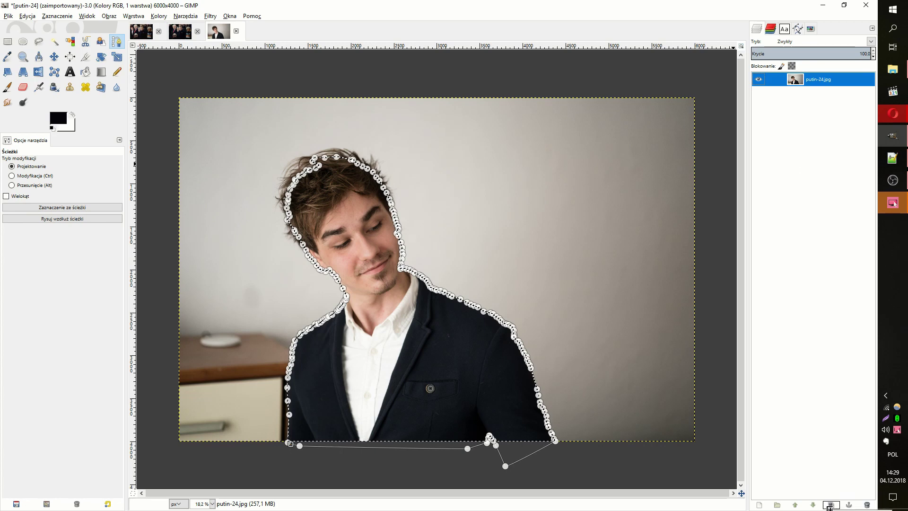
right_click(797, 82)
left_click(823, 114)
left_click(759, 93)
Invert the selection and cut the background out of the duplicate layer, leaving only the man with nothing selected
left_click(57, 16)
left_click(71, 47)
left_click(57, 16)
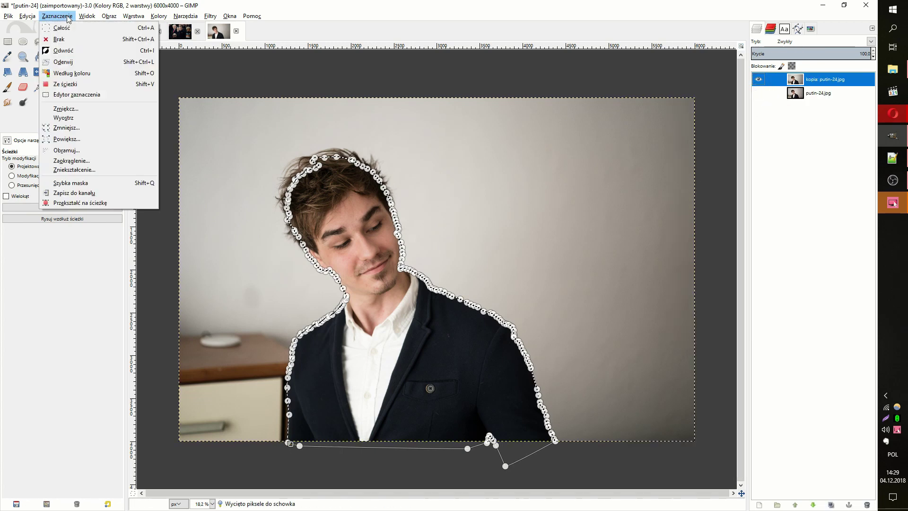
left_click(26, 18)
left_click(39, 72)
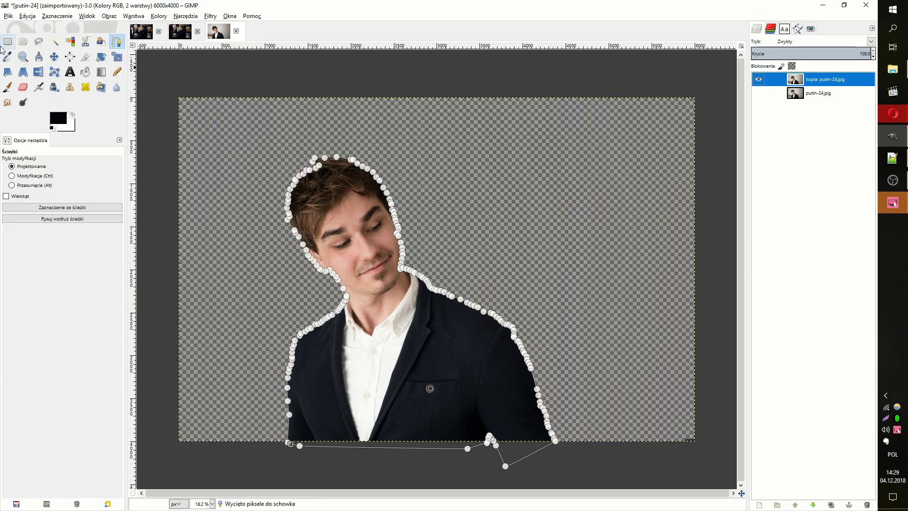
left_click(252, 90)
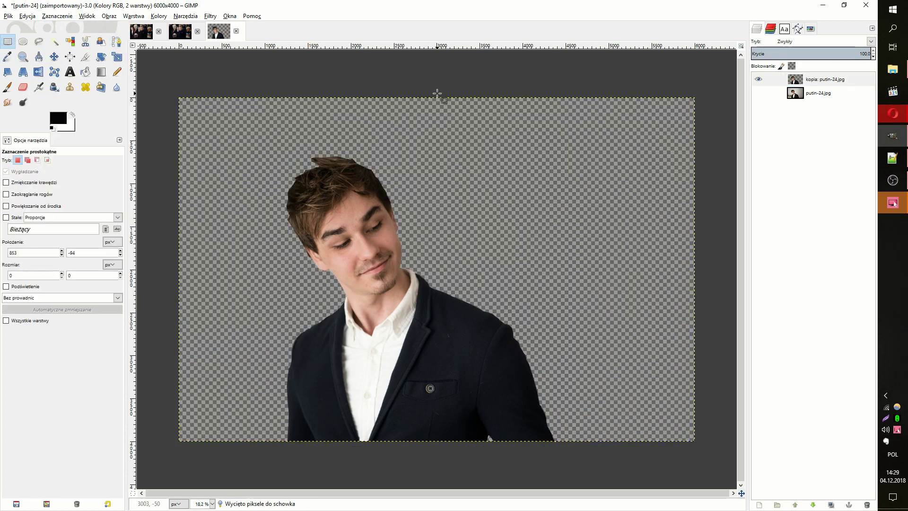
Show the original putin-24.jpg layer again and copy a freehand selection around the outer edge of the man's hair from it
left_click(760, 505)
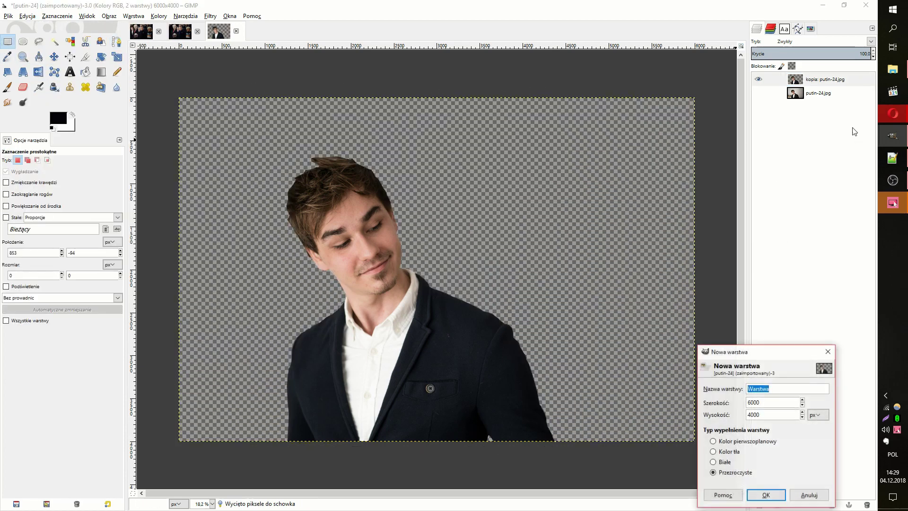
left_click(808, 495)
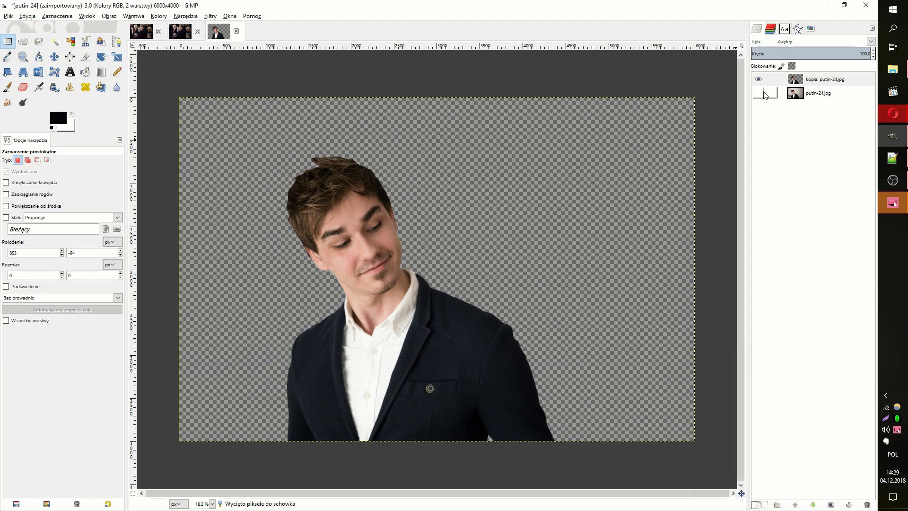
left_click(759, 93)
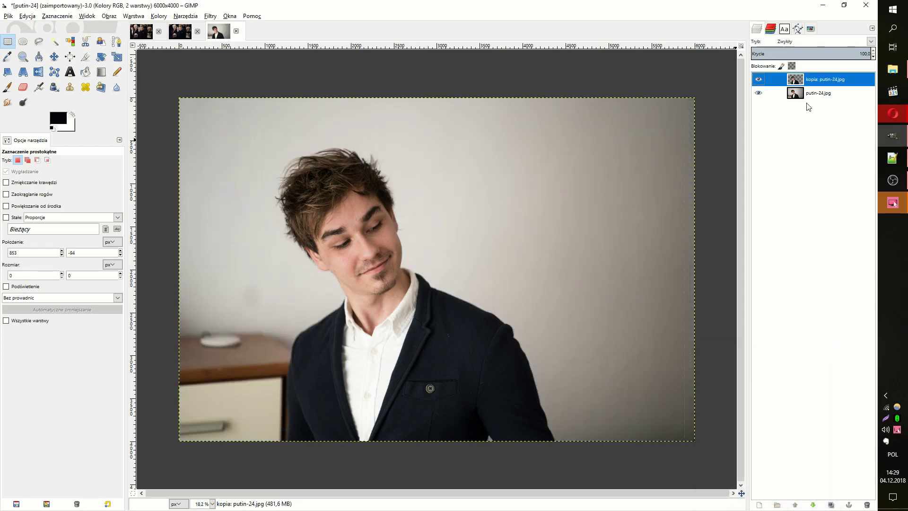
left_click(38, 42)
mouse_move(405, 204)
left_mouse_down()
mouse_move(305, 141)
mouse_move(286, 250)
left_mouse_up()
left_click(401, 229)
key("Return")
key("ctrl+c")
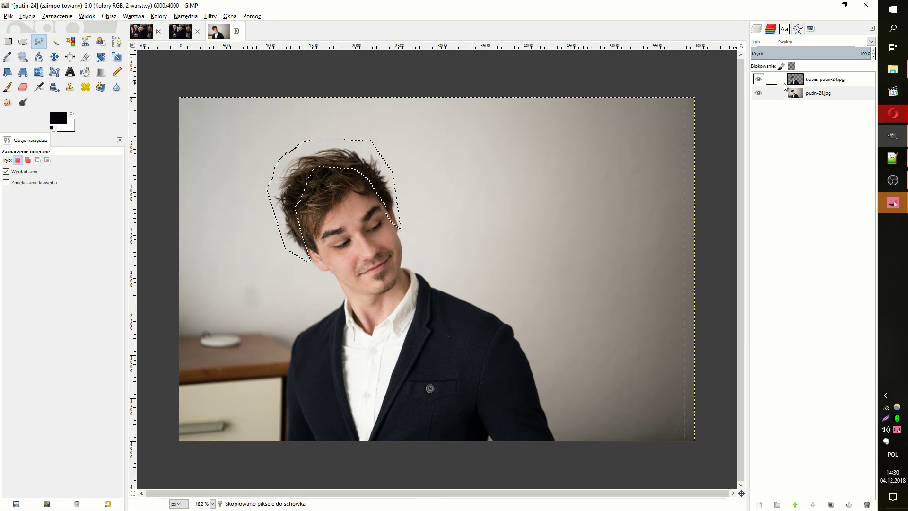
Hide the original layer and paste the copied hair onto a new transparent layer above the cutout
left_click(758, 93)
left_click(825, 79)
left_click(764, 506)
left_click(763, 493)
key("ctrl+v")
left_click(8, 42)
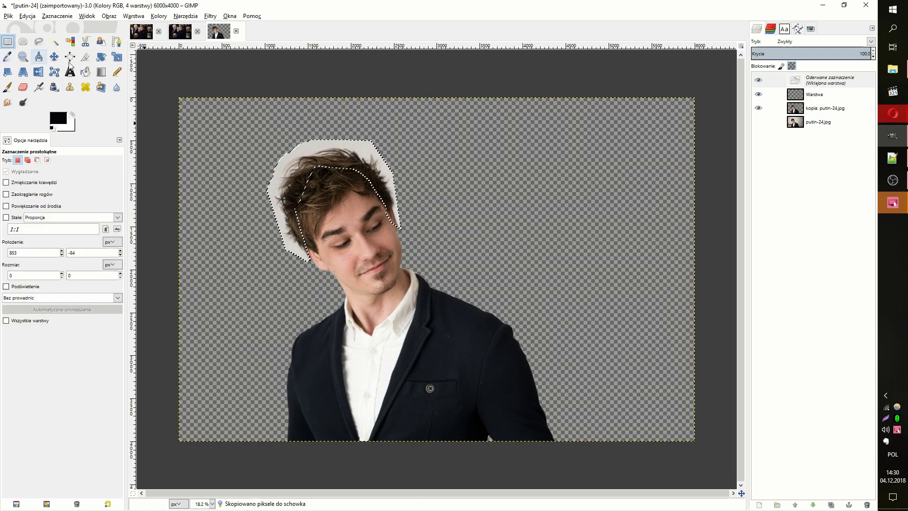
left_click(201, 72)
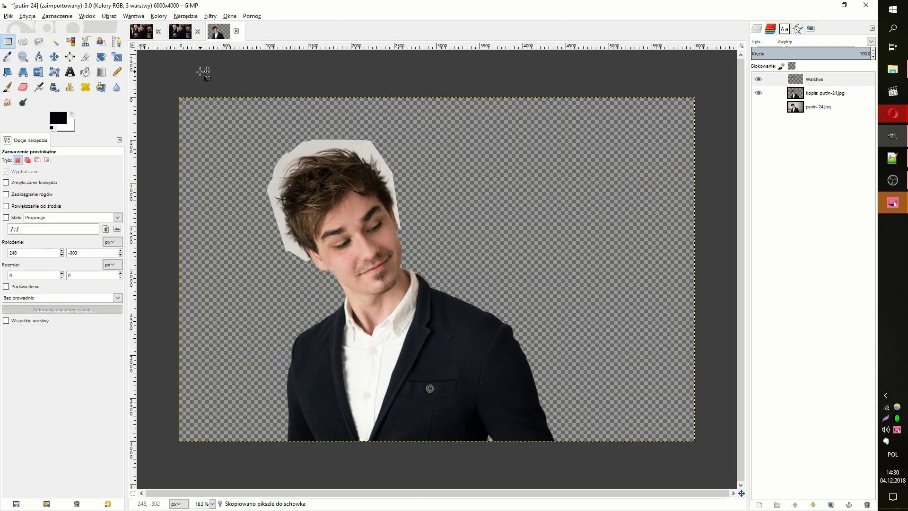
left_click(758, 79)
left_click(759, 79)
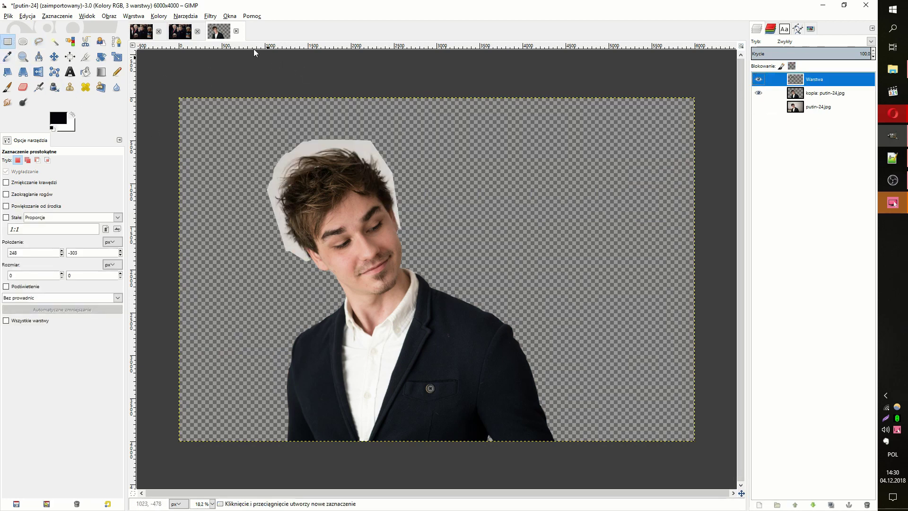
Apply Color to Alpha to the hair layer, using the light wall colour picked beside the hair
left_click(159, 16)
left_click(198, 184)
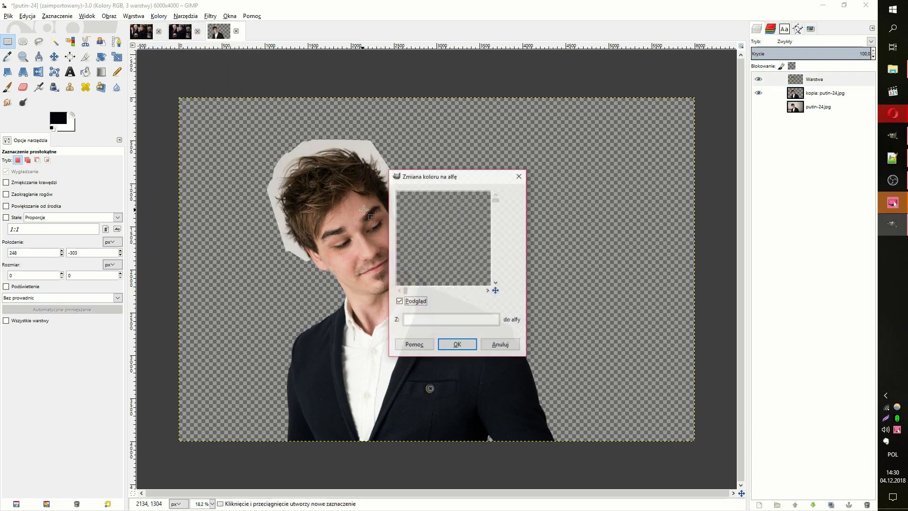
left_click(497, 320)
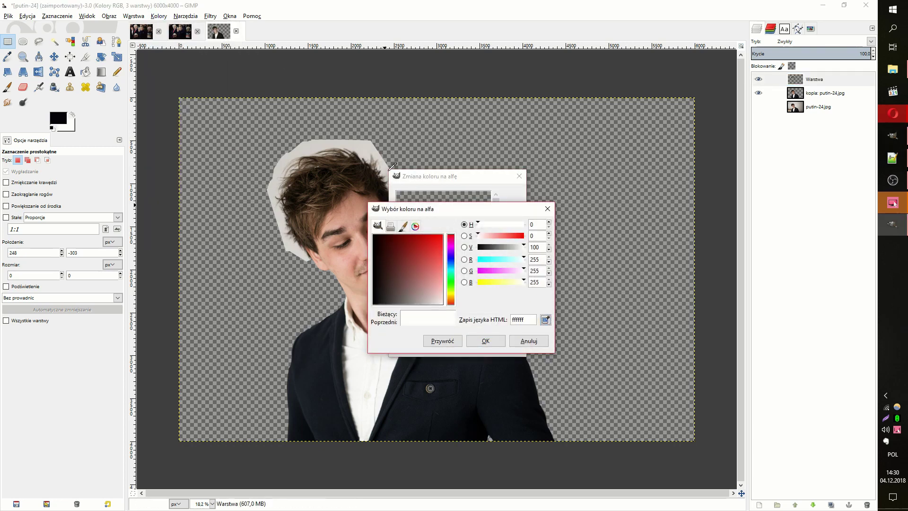
left_click(368, 148)
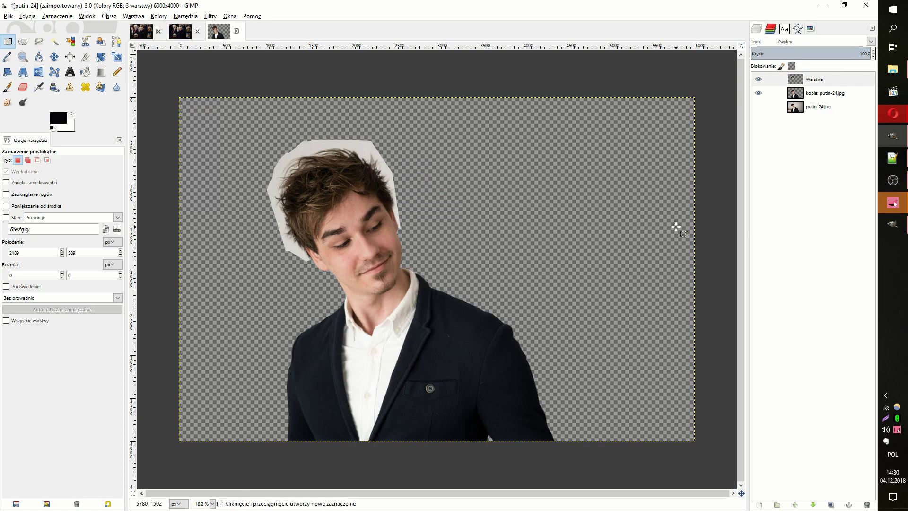
key("alt+Tab")
left_click(490, 341)
left_click_drag(493, 290, 508, 304)
left_click(473, 345)
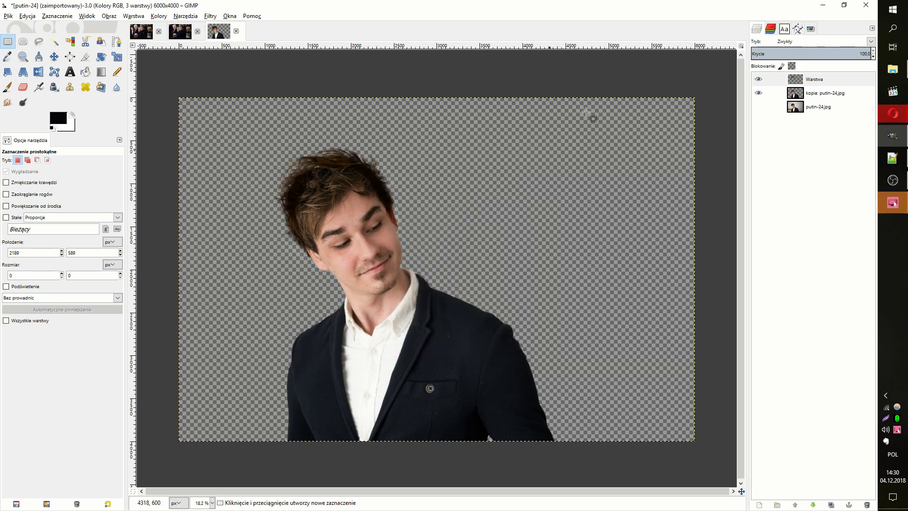
left_click(760, 79)
left_click(760, 79)
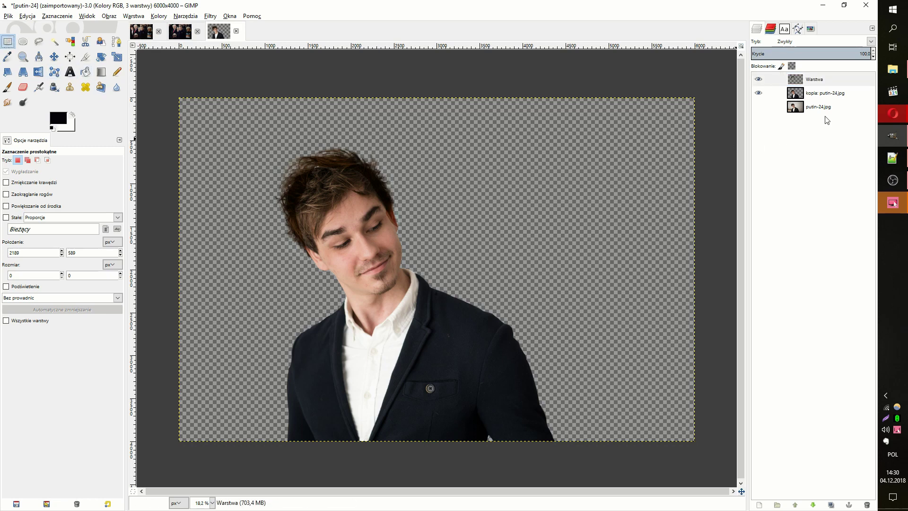
Merge the hair layer down into the cutout layer and copy the whole result
right_click(808, 83)
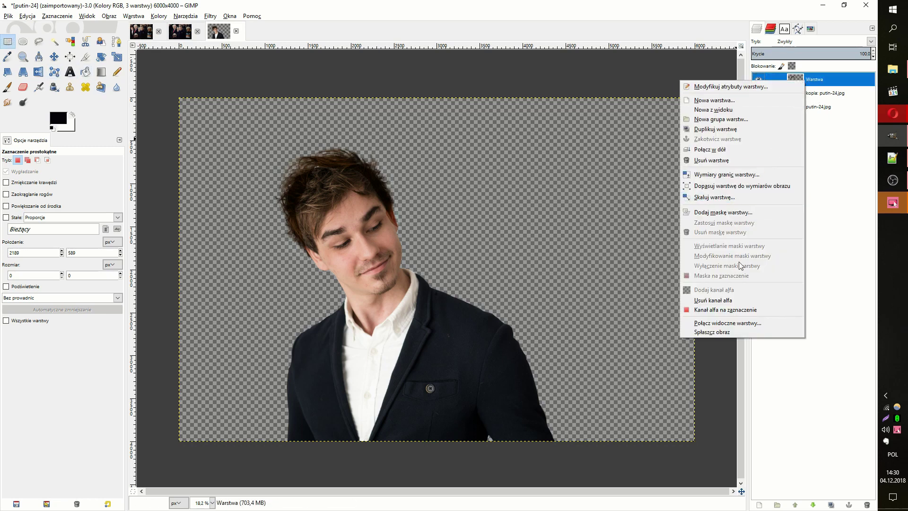
left_click(711, 160)
key("ctrl+a")
key("ctrl+c")
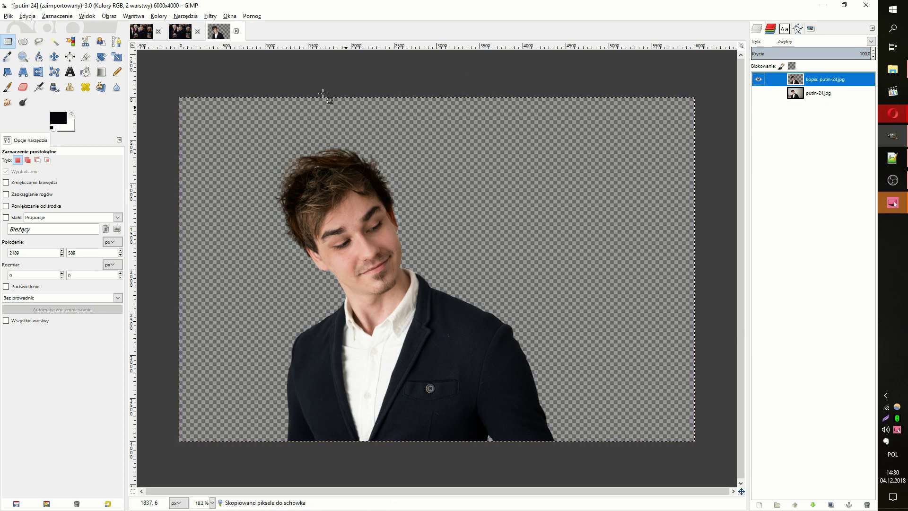
Paste the cutout man into the retouched group photo as a new layer and reposition him
left_click(180, 31)
key("ctrl+v")
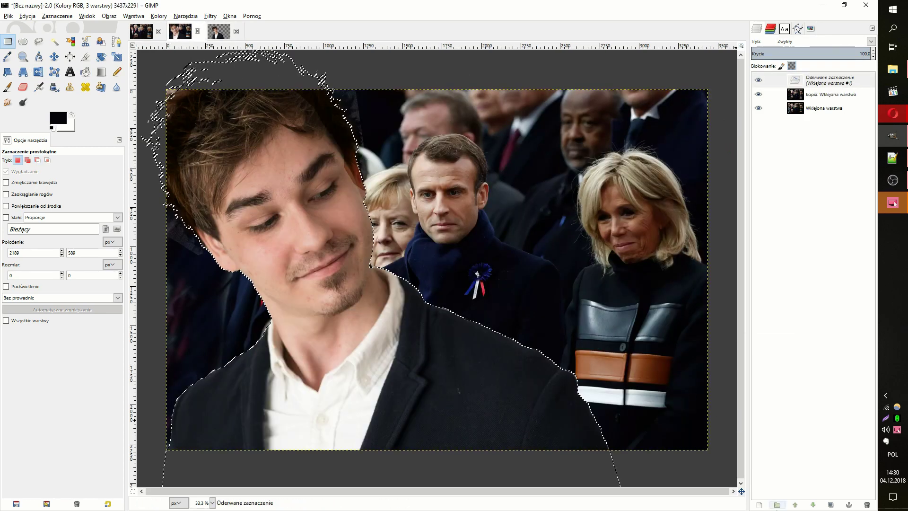
key("shift+ctrl+n")
key("m")
left_click_drag(302, 178, 336, 175)
left_click(134, 16)
left_click(192, 163)
left_click_drag(449, 332, 328, 269)
key("ctrl+z")
key("ctrl+z")
Scale down the pasted man until his head roughly matches the other heads at the left side of the group photo
left_click(133, 16)
left_click(116, 56)
left_click_drag(367, 213, 265, 266)
left_click(244, 345)
left_click(54, 56)
left_click(117, 56)
left_click_drag(331, 265, 300, 244)
left_click(244, 346)
left_click(54, 57)
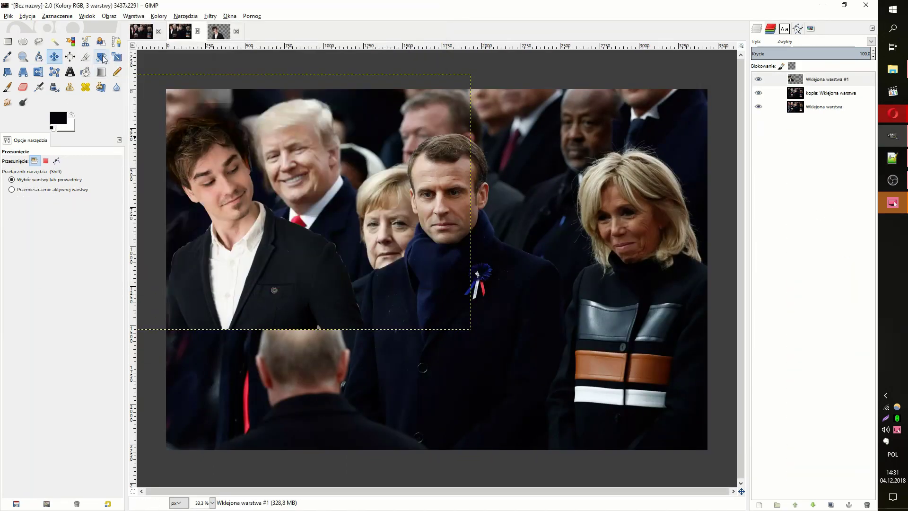
Rotate the pasted man's layer by -5.93° and shift him slightly toward the man in the red tie
left_click(102, 57)
left_click_drag(198, 278, 206, 281)
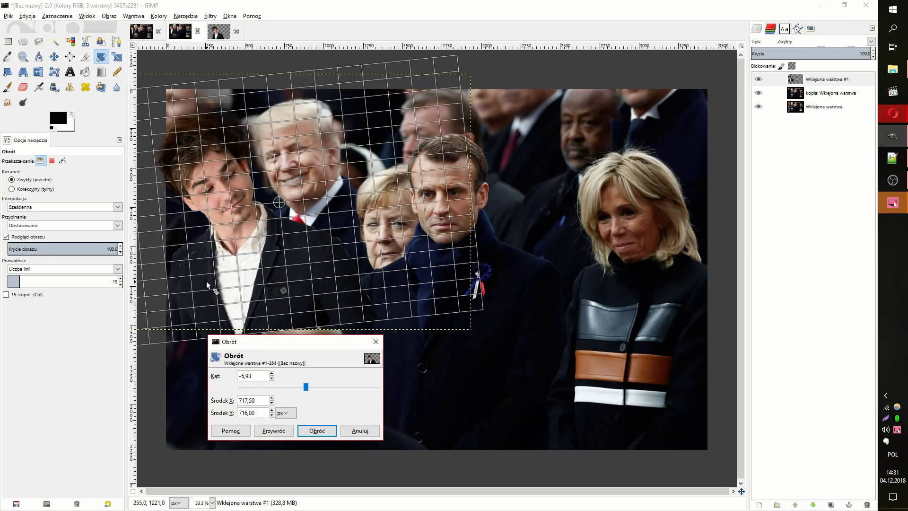
left_click(317, 431)
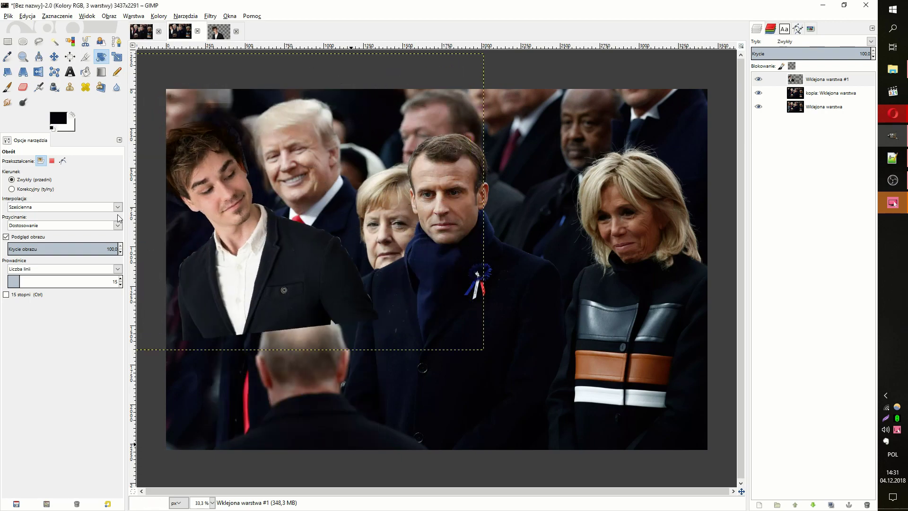
left_click(55, 57)
left_click_drag(261, 302, 268, 304)
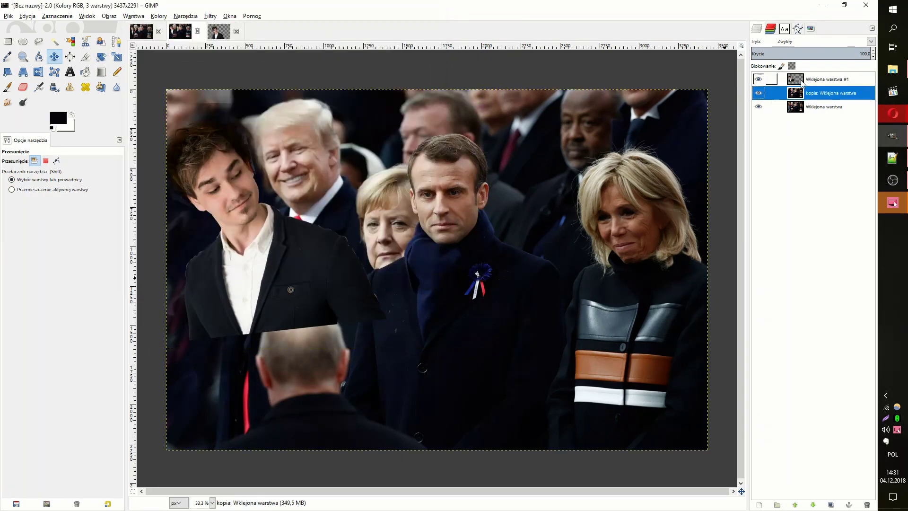
left_click(803, 83)
Clone the pasted man's jacket below its cut-off lower edge using the 2. Hardness 050 brush at size 390.74
scroll(242, 319, "up", 1)
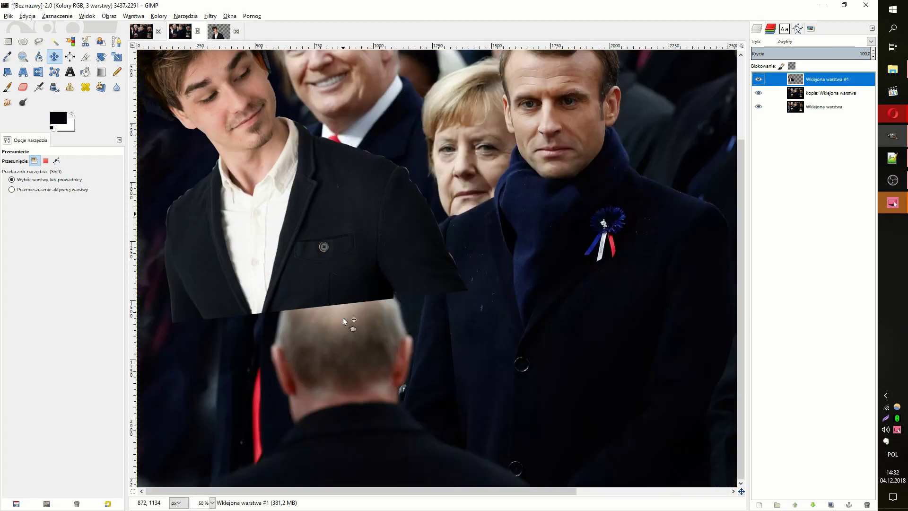
key("c")
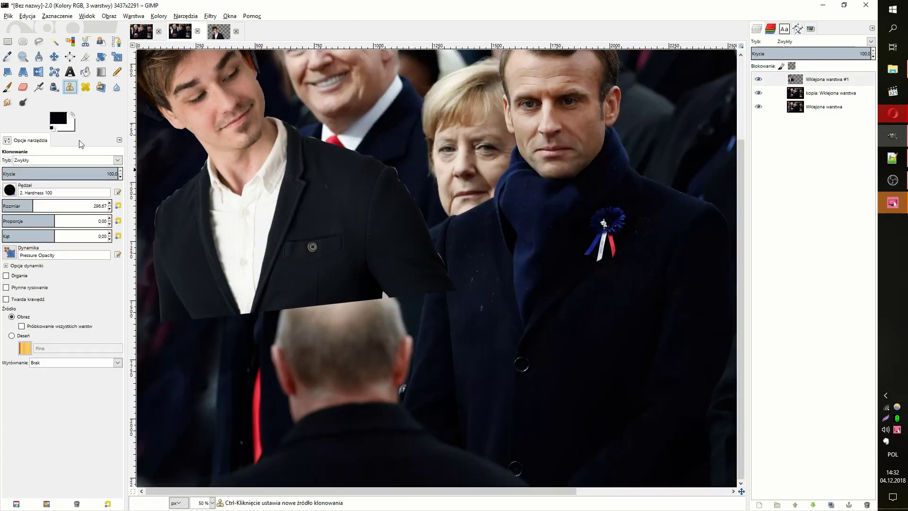
left_click(14, 189)
left_click(70, 206)
left_click(13, 193)
left_click(11, 226)
left_click(9, 191)
left_click(24, 217)
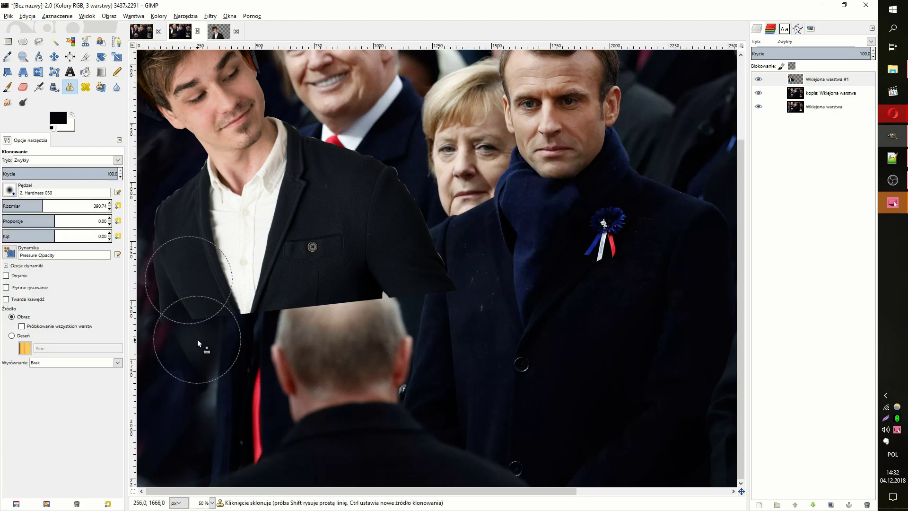
mouse_move(209, 369)
left_mouse_down()
mouse_move(171, 301)
mouse_move(186, 377)
left_mouse_up()
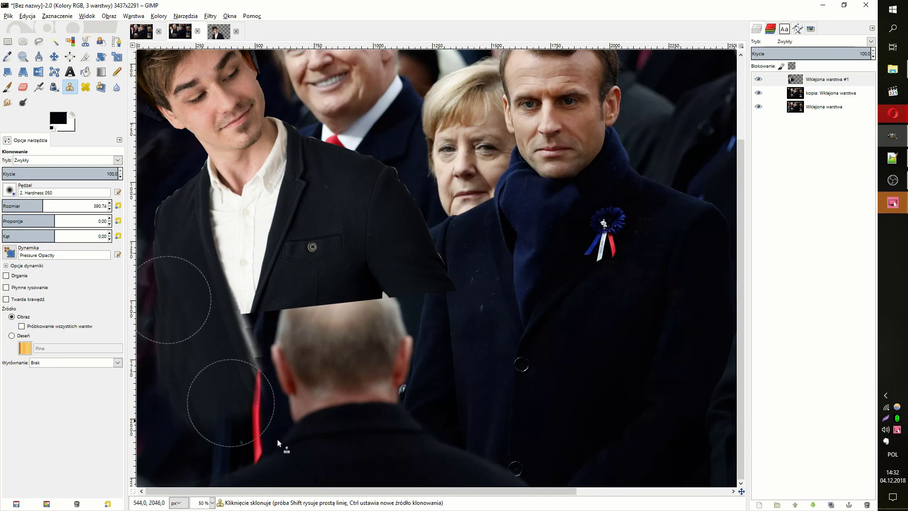
Lower the pasted man's layer opacity to about 33 to reveal the man in the red tie beneath
key("z")
key("minus")
key("1")
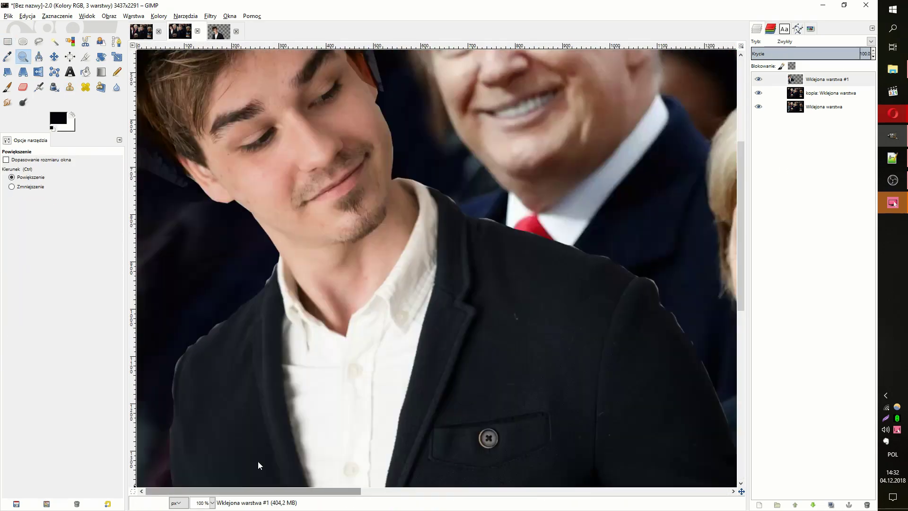
scroll(380, 298, "up", 2)
scroll(530, 320, "down", 3)
scroll(570, 303, "up", 1)
scroll(569, 302, "up", 1)
left_click_drag(817, 53, 790, 52)
scroll(494, 264, "up", 1)
scroll(495, 264, "down", 5)
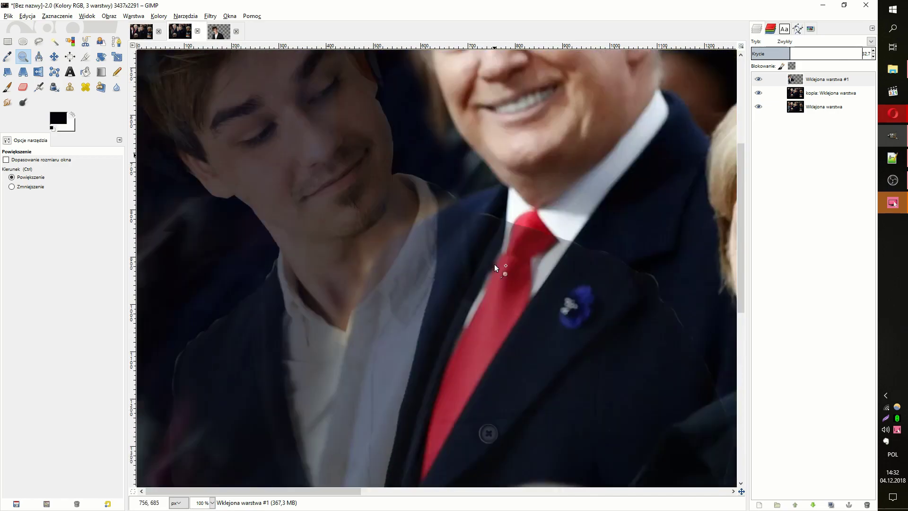
Draw a closed path along the red-tie man's shoulder and coat edge, enclosing the overlapping part of the pasted man
left_click(117, 43)
left_click(460, 200)
left_click(410, 224)
left_click(362, 287)
left_click(350, 337)
scroll(334, 210, "down", 5)
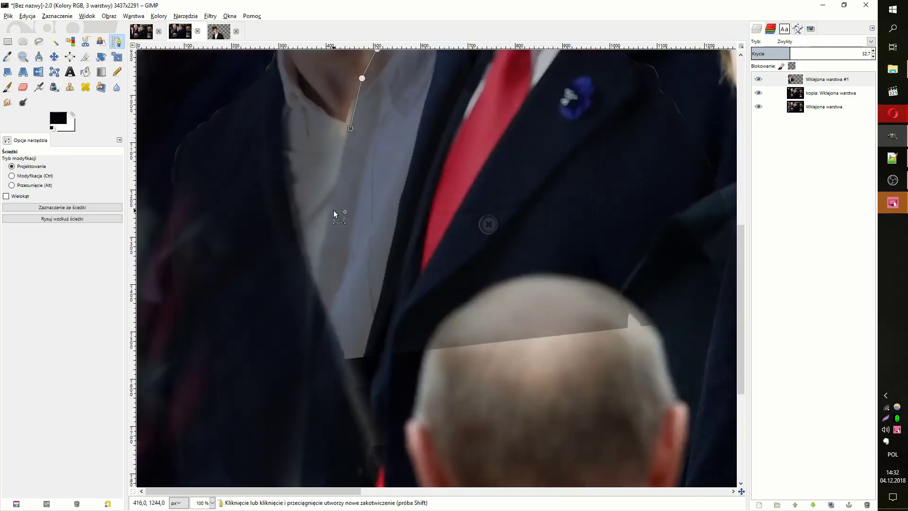
left_click(306, 328)
left_click(306, 361)
left_click(308, 386)
left_click(308, 409)
left_click(303, 431)
scroll(303, 379, "down", 5)
left_click(298, 305)
left_click(298, 313)
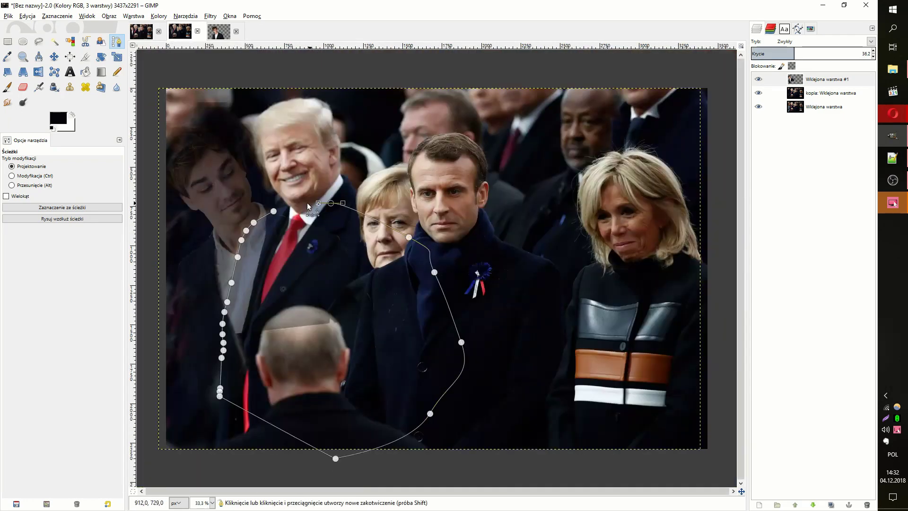
Cut the path's area out of the pasted man's layer, clear the selection and restore the layer opacity to 100
left_click(71, 206)
key("ctrl+x")
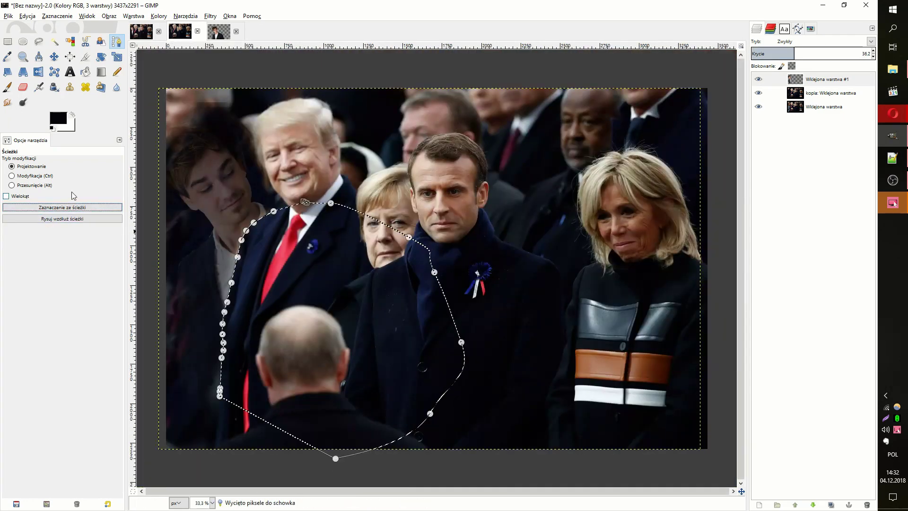
left_click(7, 41)
left_click(195, 107)
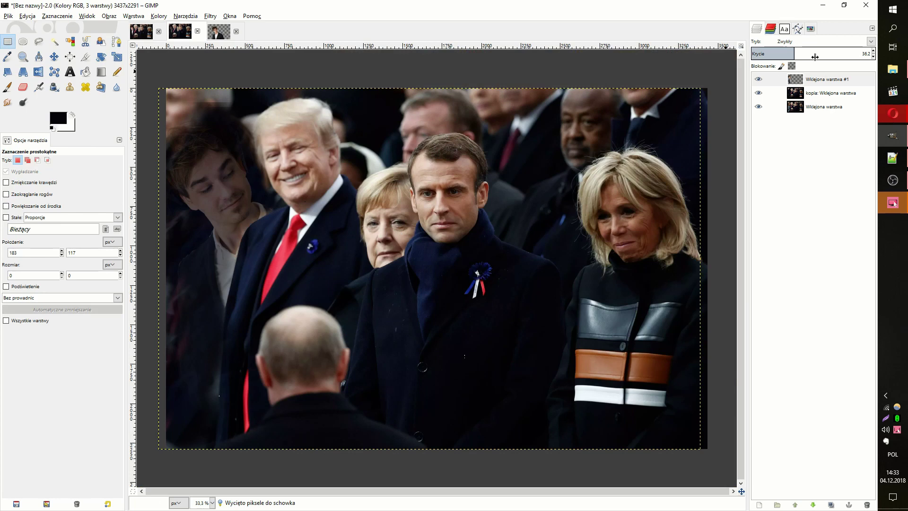
left_click_drag(861, 62, 874, 61)
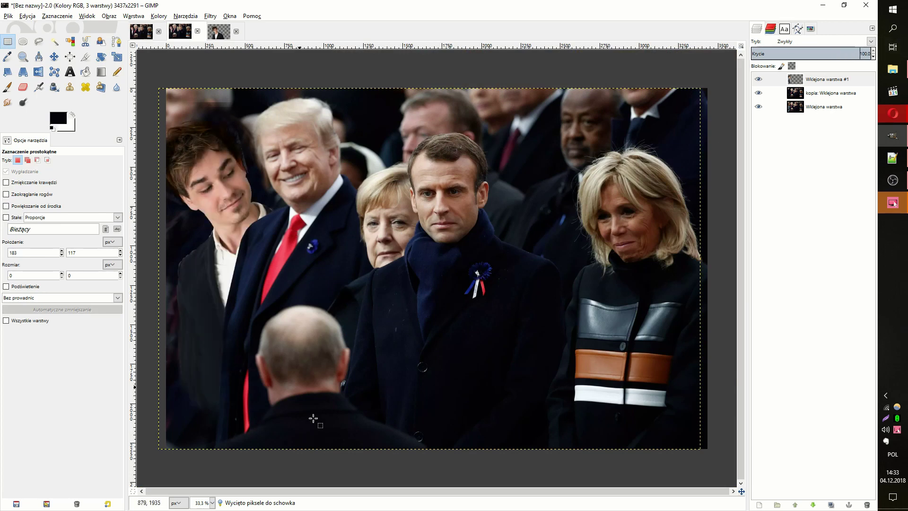
Clone the pasted man's jacket over its lower part with the 2. Hardness 050 brush at size 390.74
left_click(70, 88)
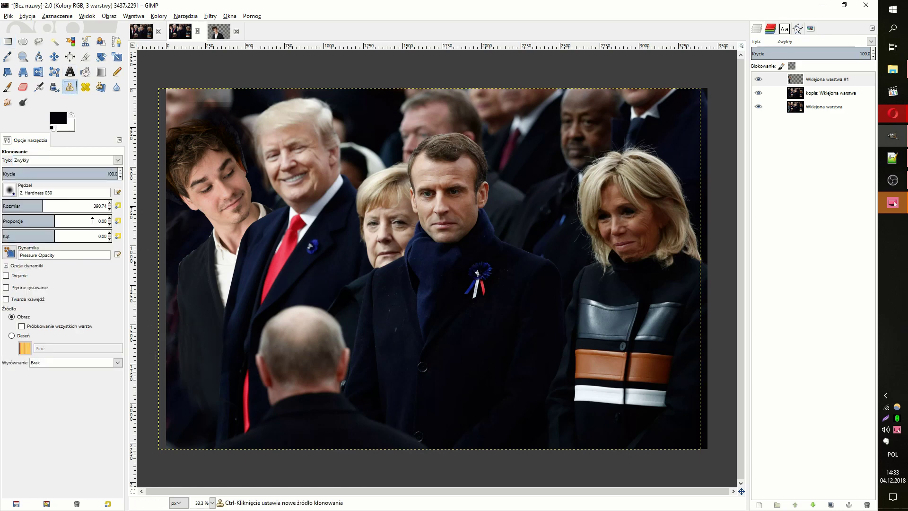
left_click(194, 333, "ctrl")
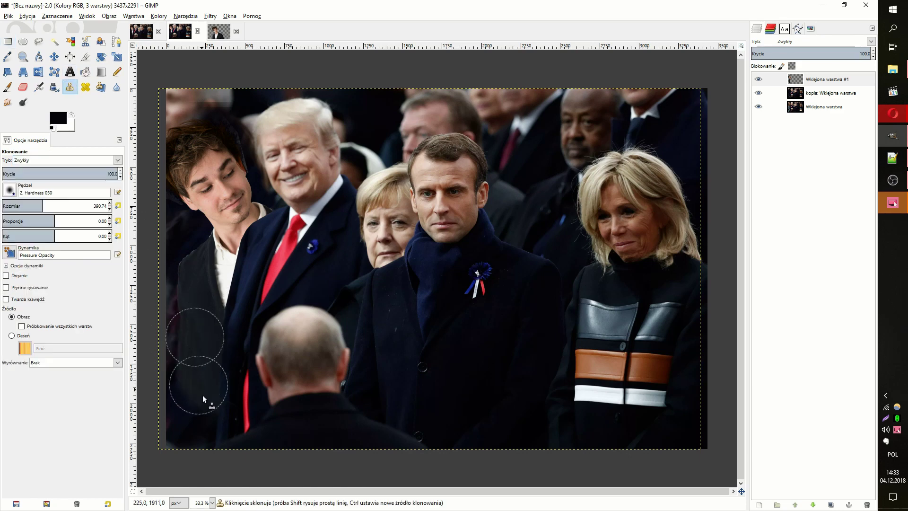
key("r")
Darken the pasted man's layer slightly with Curves, pulling the midpoint of the value curve to about x 129, y 122
left_click(159, 16)
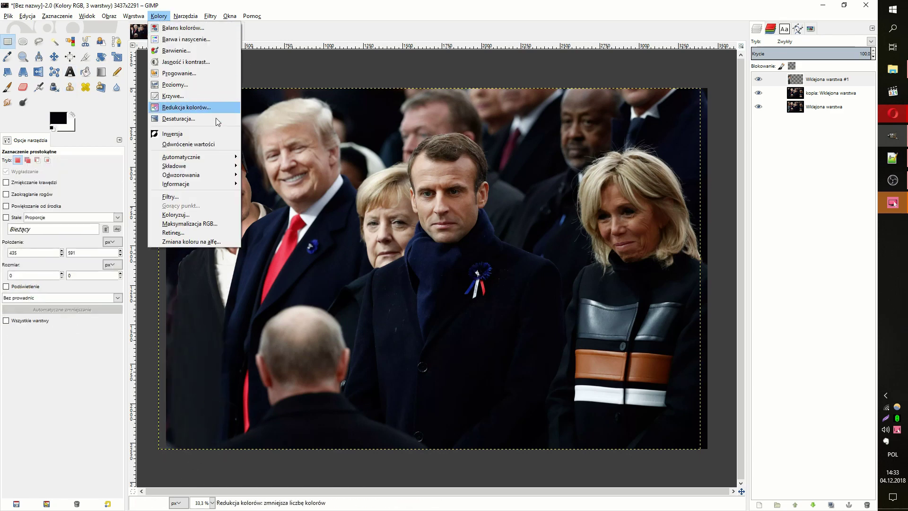
left_click(201, 96)
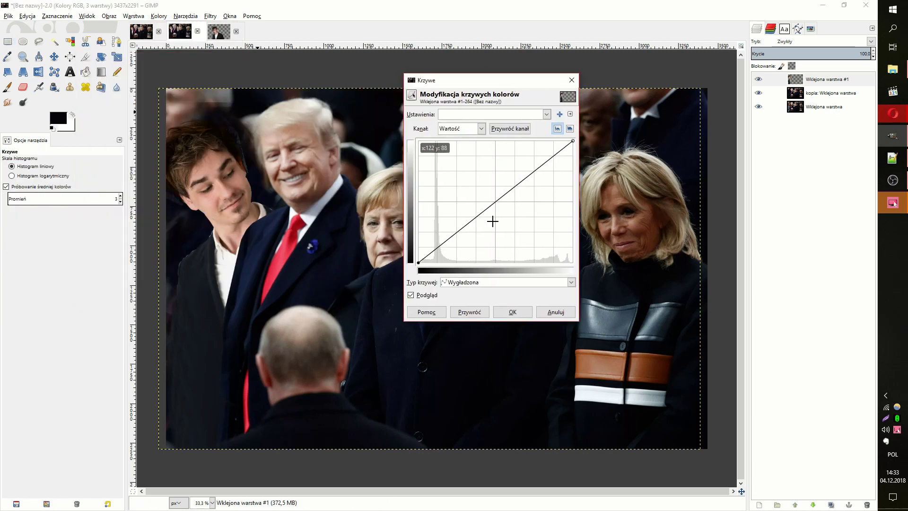
left_click(495, 213)
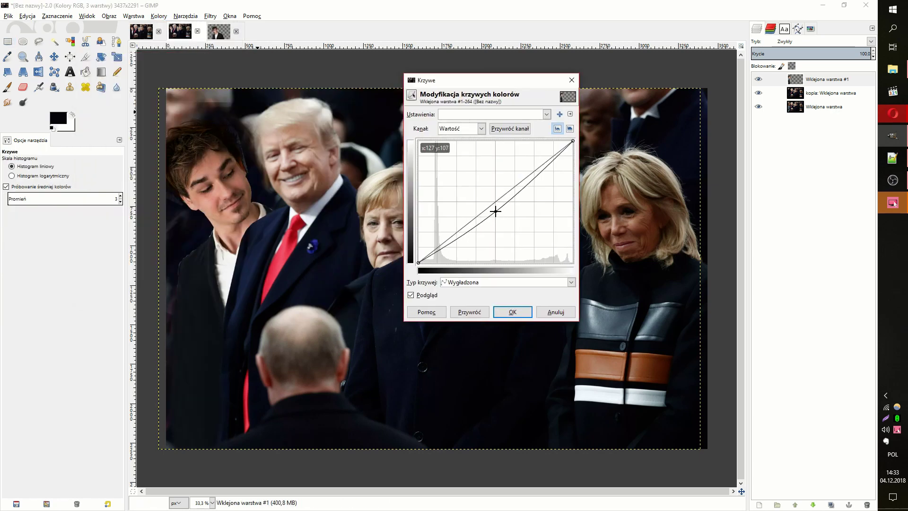
left_click_drag(496, 212, 493, 203)
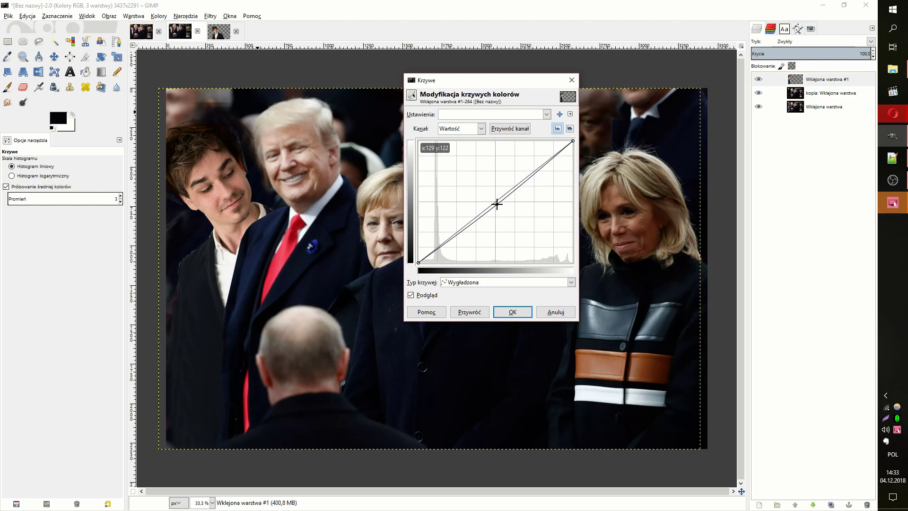
left_click(513, 312)
key("alt+Tab")
key("Tab")
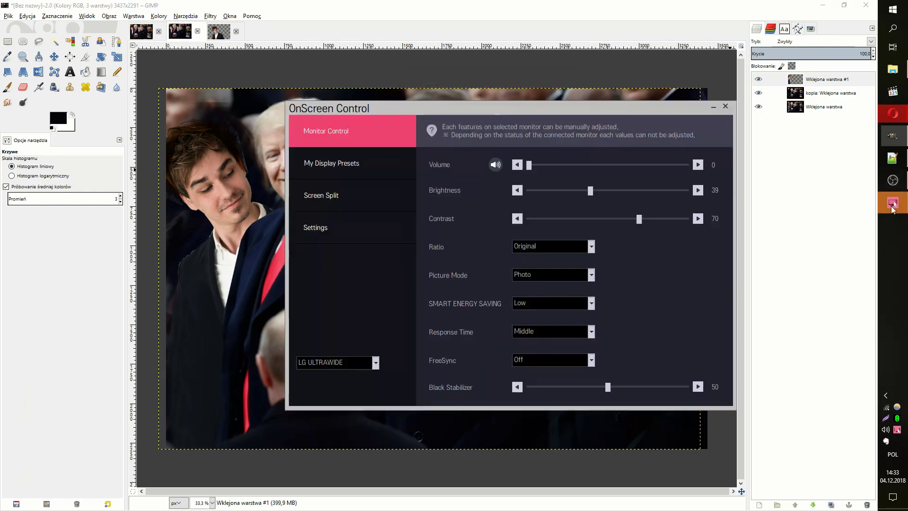
key("alt+Tab")
Erase leftover edges around the pasted man's jacket and collar with the 2. Hardness 050 brush, finishing at size 162.27
scroll(213, 156, "up", 1)
key("shift+e")
left_click(35, 204)
scroll(194, 218, "down", 3)
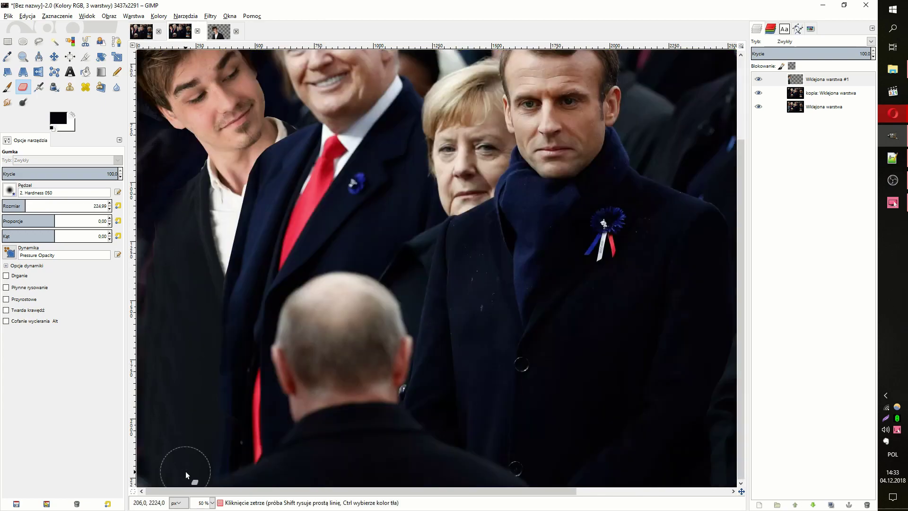
key("plus")
key("plus")
left_click_drag(741, 491, 733, 489)
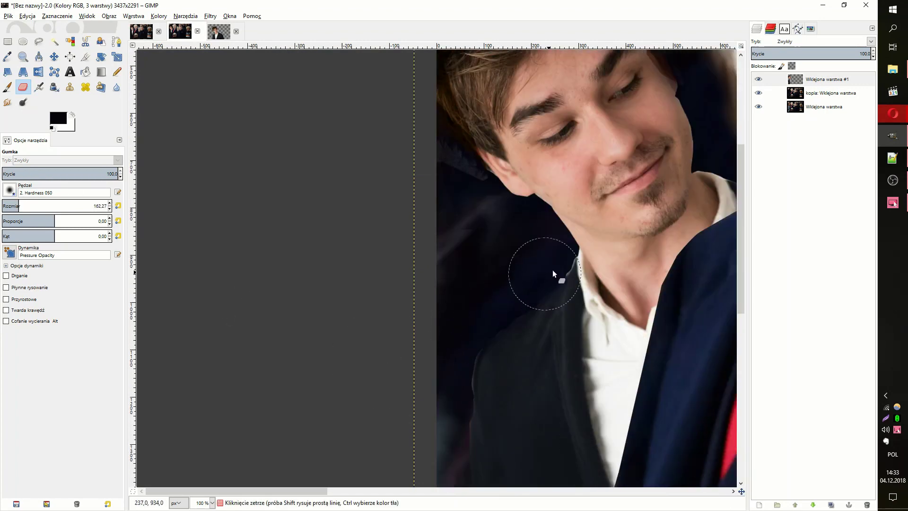
scroll(451, 186, "down", 5)
Hide the pasted man's layer and erase the badly retouched patch at the photo's upper-left corner on the copied photo layer
key("shift+ctrl+j")
left_click(776, 93)
left_click(758, 79)
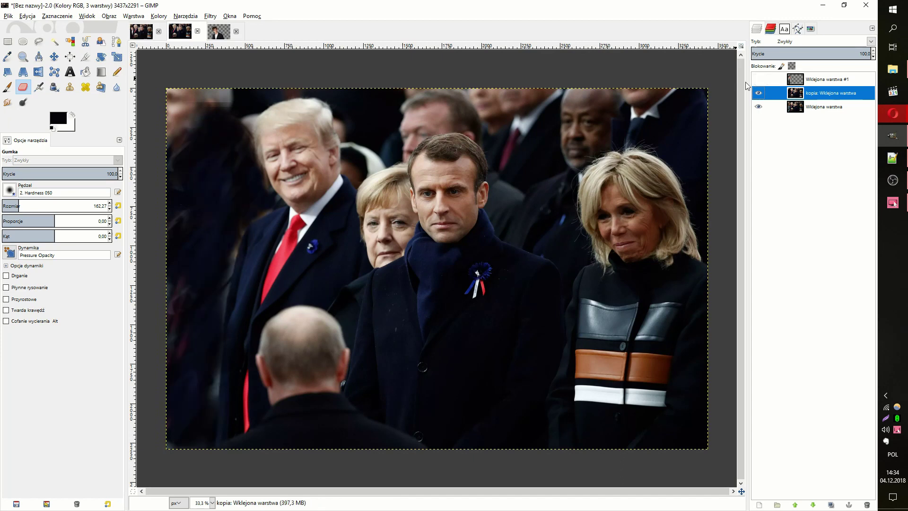
left_click(70, 87)
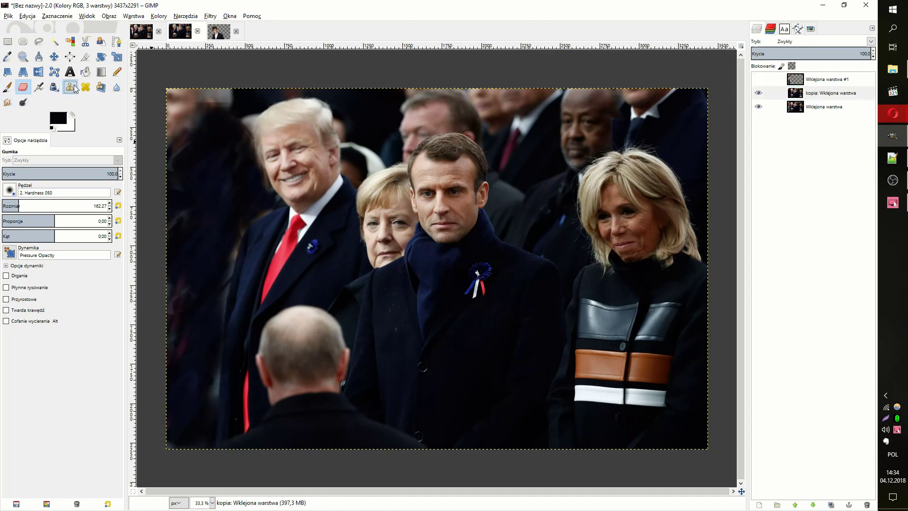
left_click(8, 87)
left_click(23, 87)
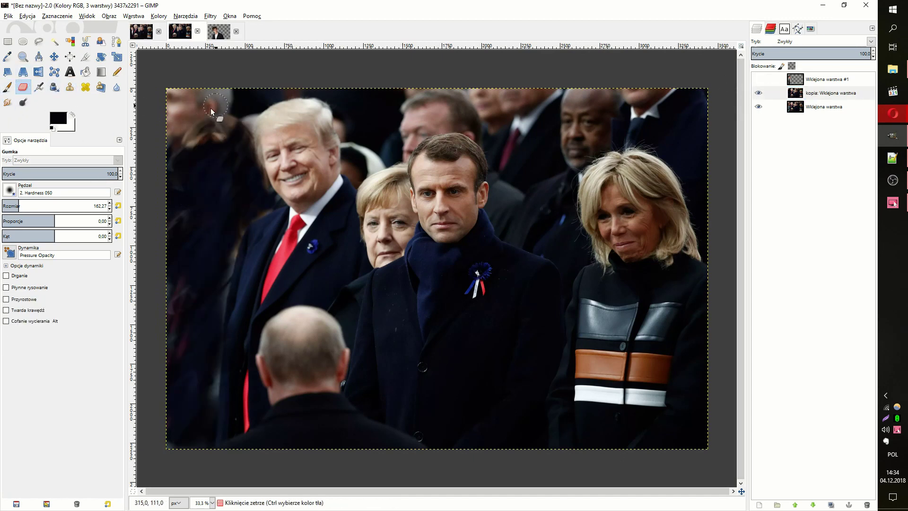
left_click_drag(239, 111, 183, 112)
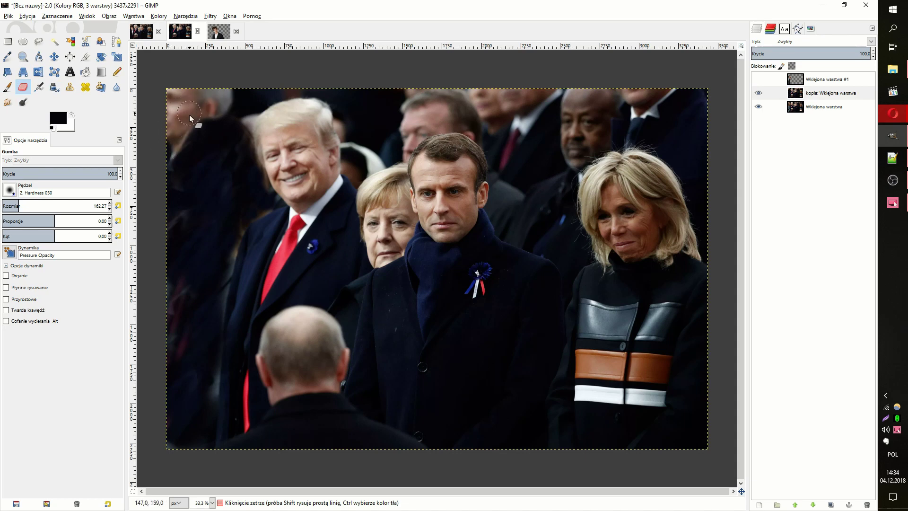
Toggle the pasted man's layer to compare the group photo with and without him
left_click(758, 79)
left_click(758, 79)
left_click(758, 79)
left_click(758, 79)
left_click(758, 79)
left_click(759, 79)
left_click(760, 79)
left_click(760, 79)
left_click(758, 79)
Reduce the saturation of the pasted man's layer to -20 with Hue-Saturation
left_click(827, 79)
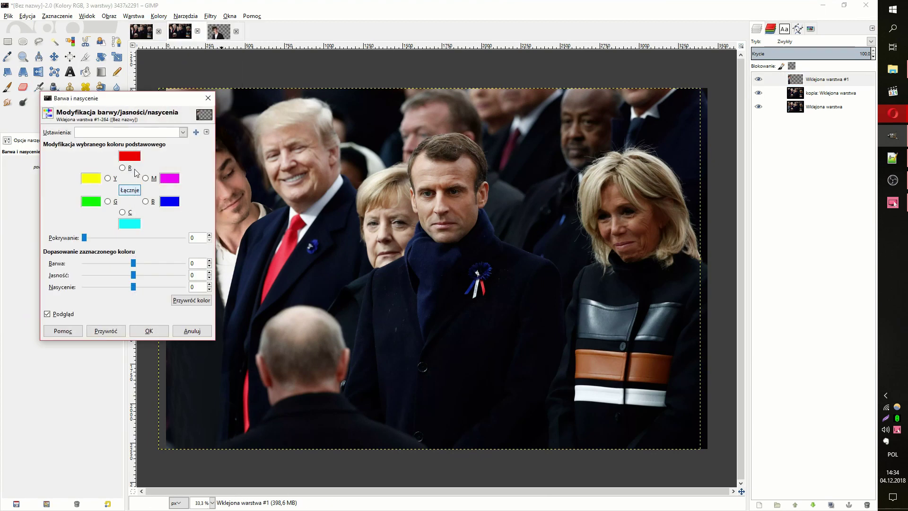
left_click_drag(136, 93, 588, 92)
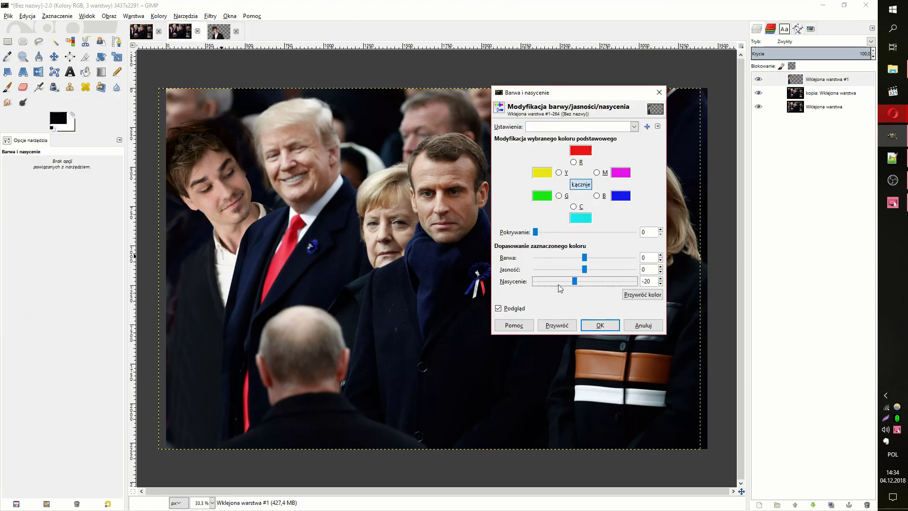
left_click(617, 328)
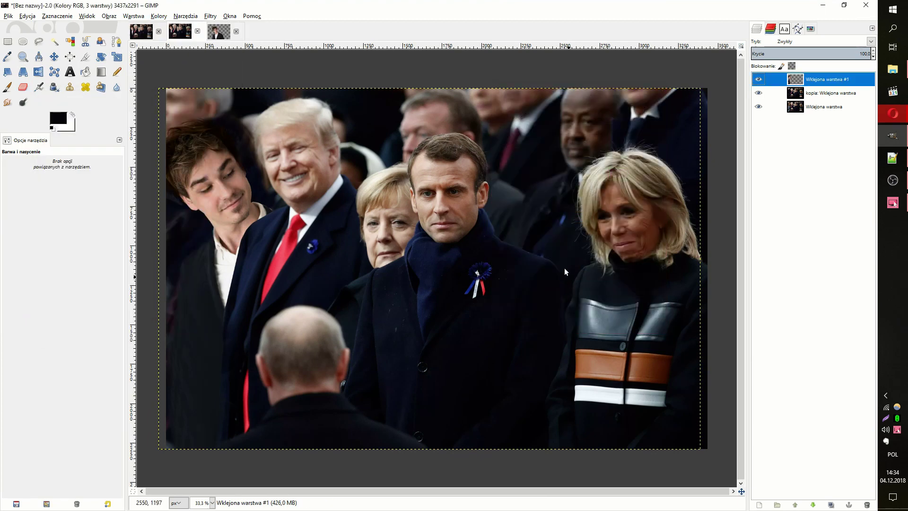
Add the Fuji 35mm - 4K.mov_snapshot_00.00_[2018.11.21_15.14.13].jpg film grain image as a new layer on top of the photo
left_click(892, 69)
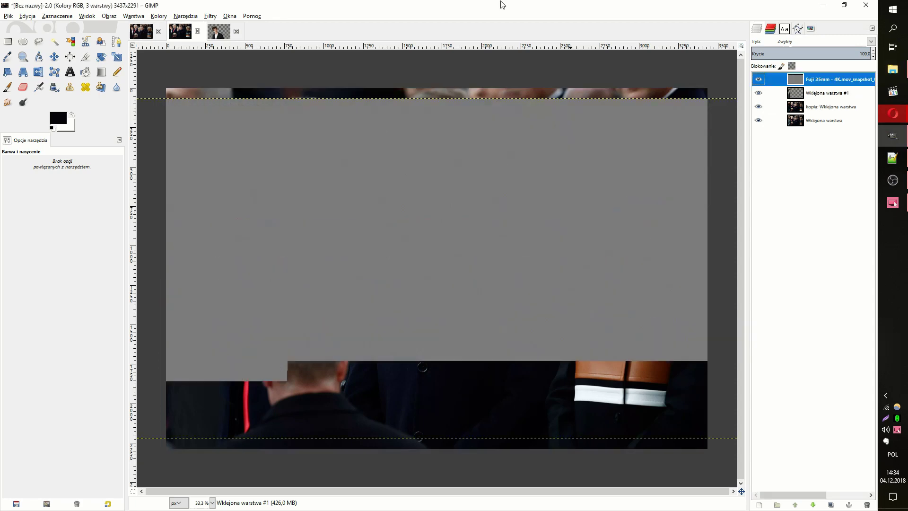
scroll(211, 501, "up", 5)
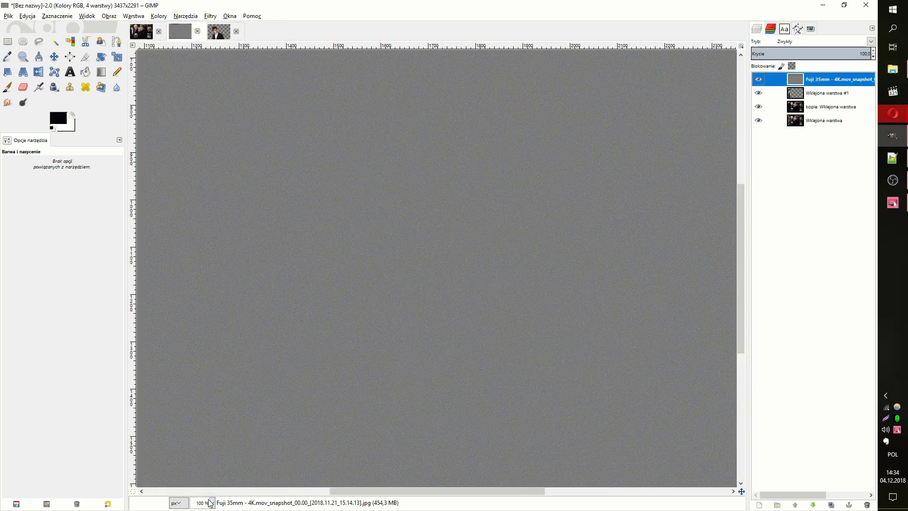
scroll(212, 501, "down", 3)
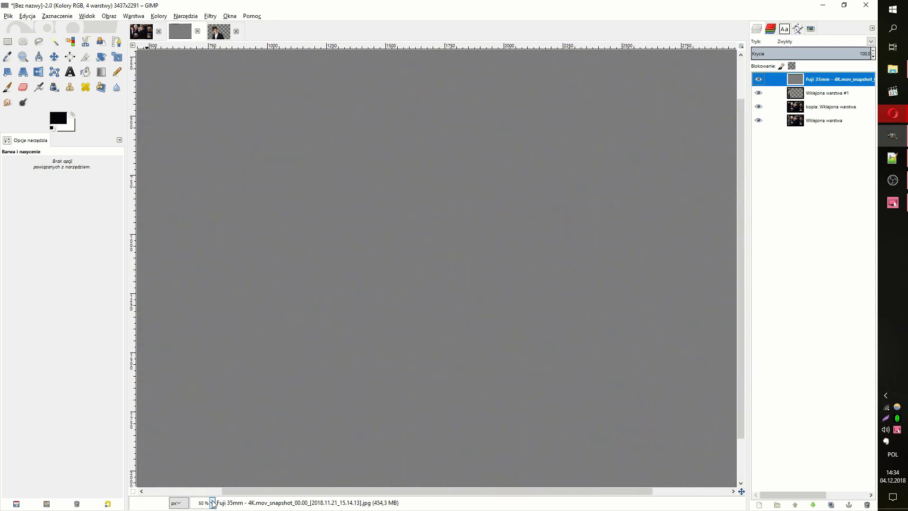
scroll(212, 502, "down", 2)
Select the pasted man's silhouette from his layer's alpha channel, make the grain layer active and invert the selection
right_click(823, 93)
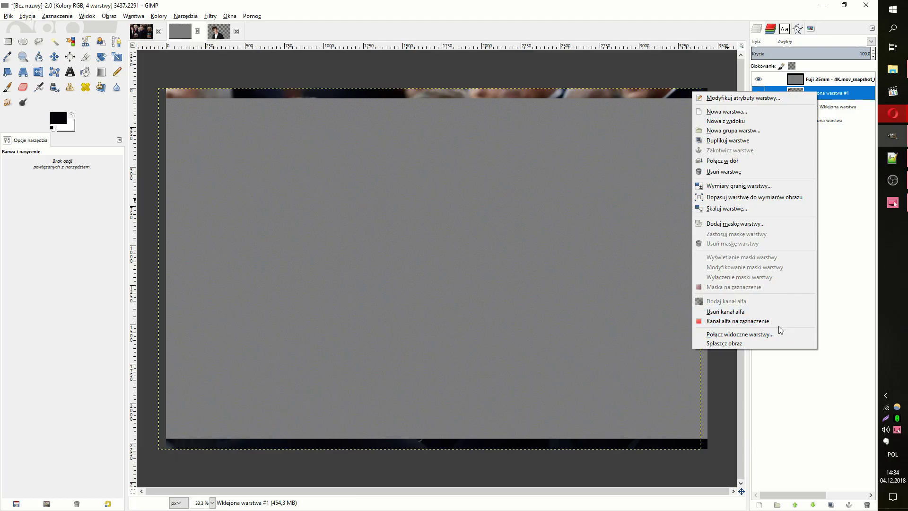
left_click(778, 322)
key("Page_Up")
left_click(65, 18)
left_click(70, 48)
Add an alpha channel to the grain layer, cut away the grain outside the man's silhouette and clear the selection
key("ctrl+x")
right_click(836, 80)
left_click(785, 291)
key("ctrl+x")
left_click(9, 41)
left_click(242, 62)
Set the grain layer's blend mode to Pokrywanie (Overlay)
scroll(207, 502, "up", 2)
scroll(506, 483, "down", 1)
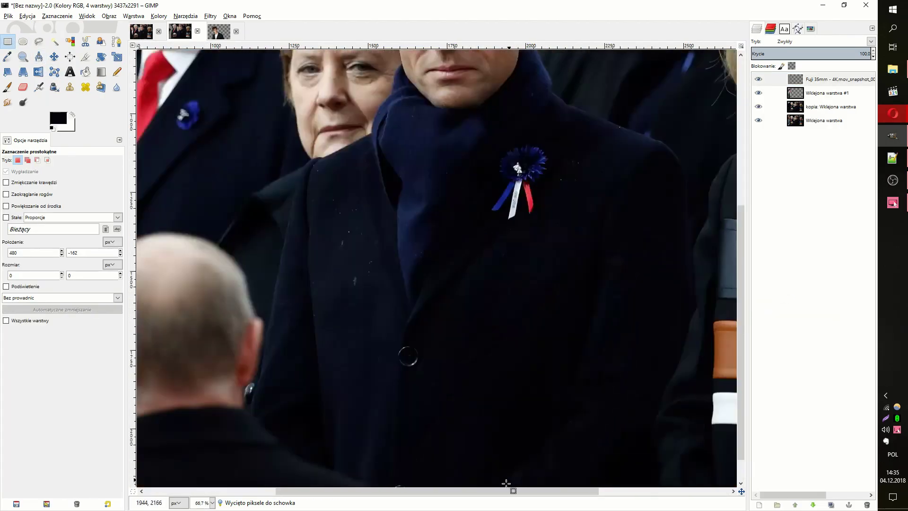
scroll(506, 482, "left", 5)
scroll(348, 363, "up", 5)
left_click(823, 44)
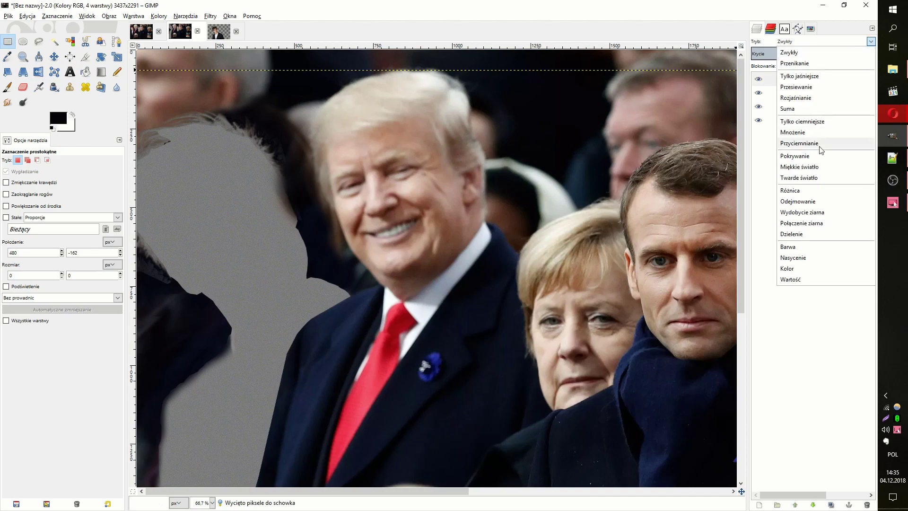
left_click(813, 156)
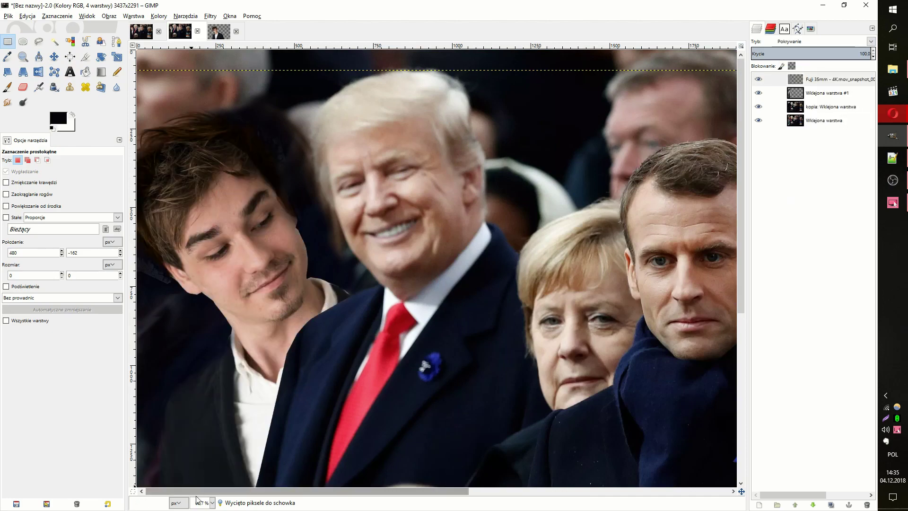
Check the grain's effect on the pasted man's face and duplicate the grain layer to strengthen it
scroll(199, 500, "up", 3)
scroll(200, 500, "down", 2)
scroll(203, 501, "up", 1)
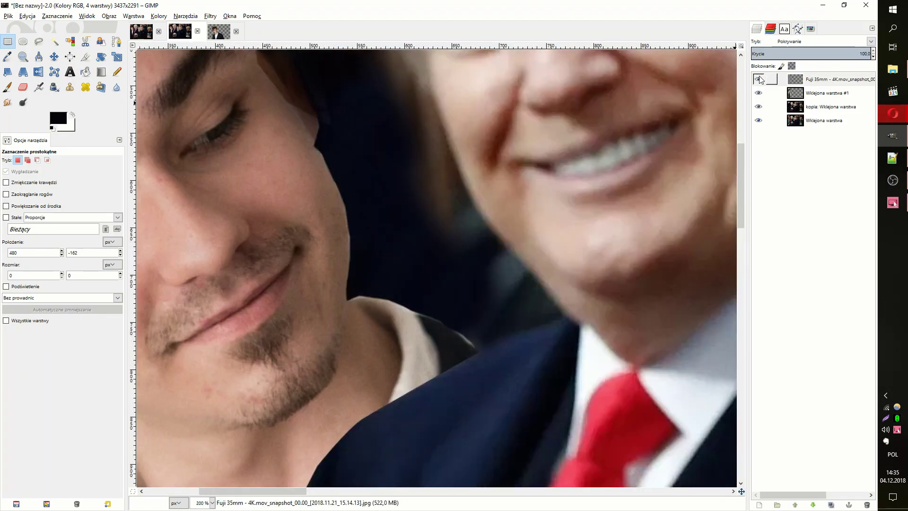
left_click(759, 79)
key("1")
left_click(759, 79)
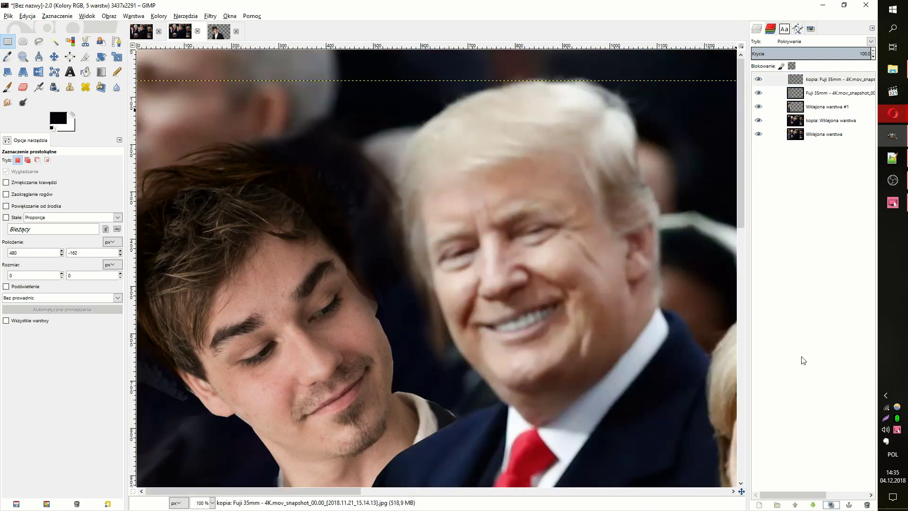
scroll(535, 349, "down", 1)
scroll(204, 503, "up", 1)
left_click(759, 79)
left_click(759, 93)
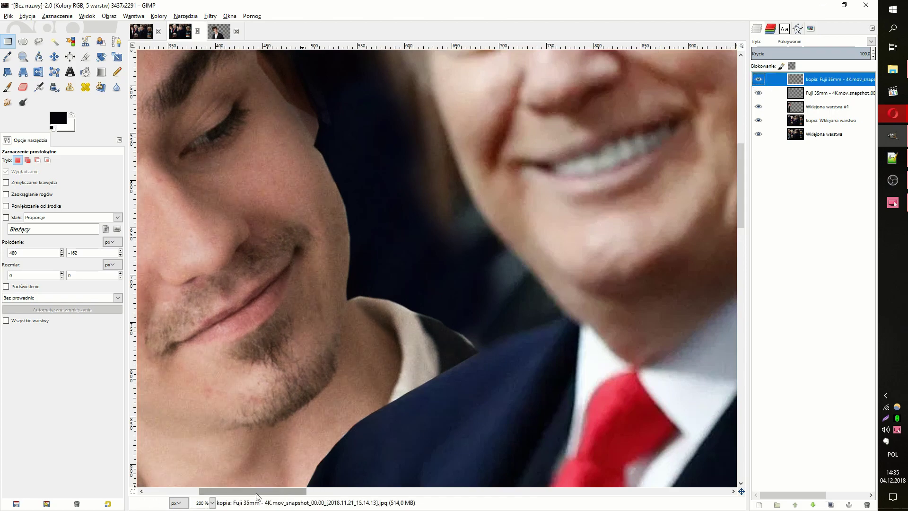
Apply the simple Rozmyj (Blur) filter to the pasted man's layer
key("shift+ctrl+j")
left_click(828, 106)
left_click(210, 16)
mouse_move(334, 72)
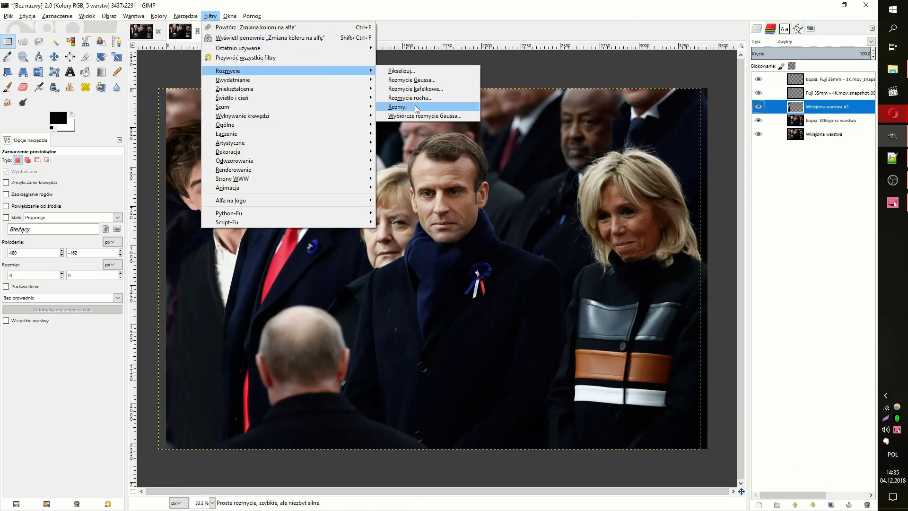
left_click(414, 105)
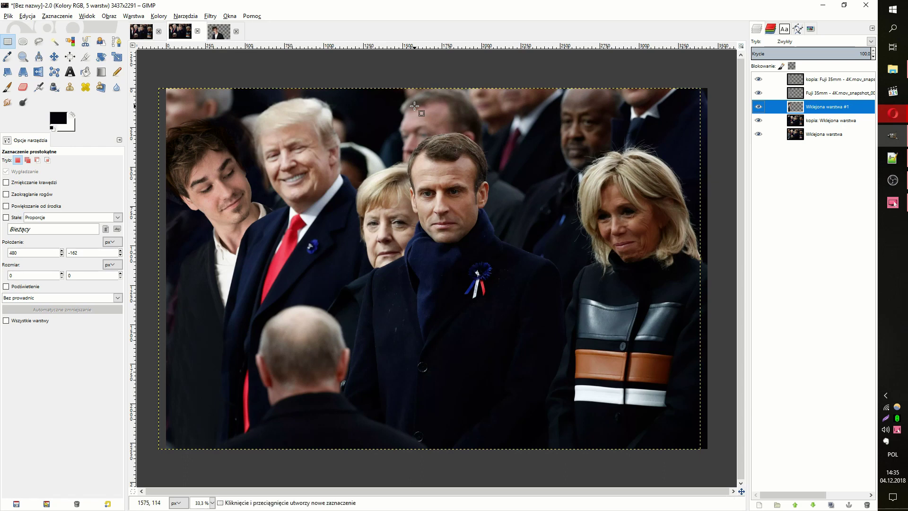
Pick the skin tone from the forehead of the man in the blue scarf on the copied photo layer as foreground colour
key("o")
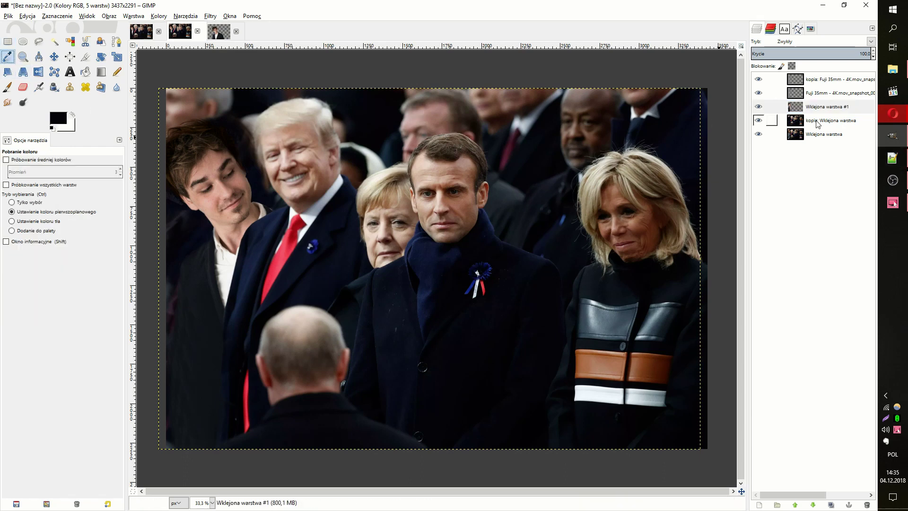
key("Page_Down")
left_click(430, 172)
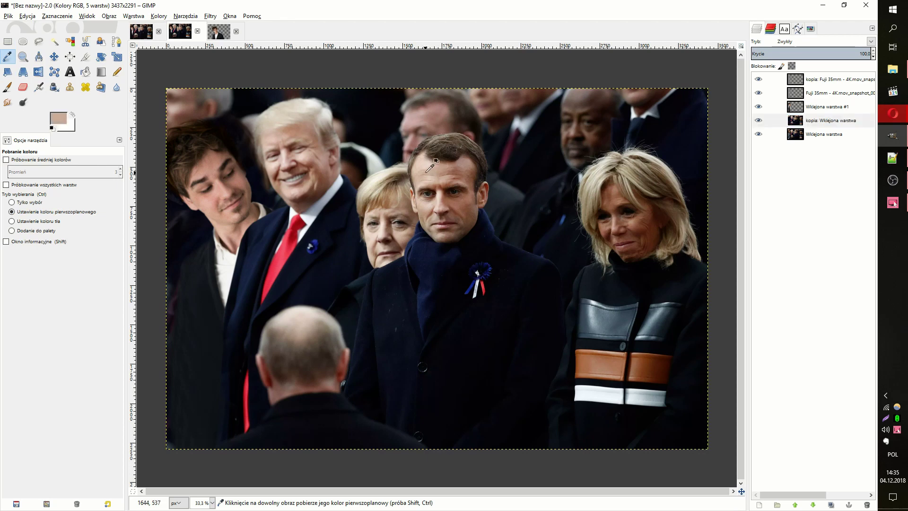
Sample the scarfed man's forehead skin tone and add a new layer above the pasted man in Kolor (Color) blend mode
left_click_drag(427, 173, 437, 174)
left_click(827, 106)
left_click(759, 107)
left_click(759, 505)
key("Return")
left_click(824, 42)
left_click(795, 268)
Paint the sampled skin tone over the pasted man's face with the Paintbrush and lower the colour layer's opacity
left_click(7, 86)
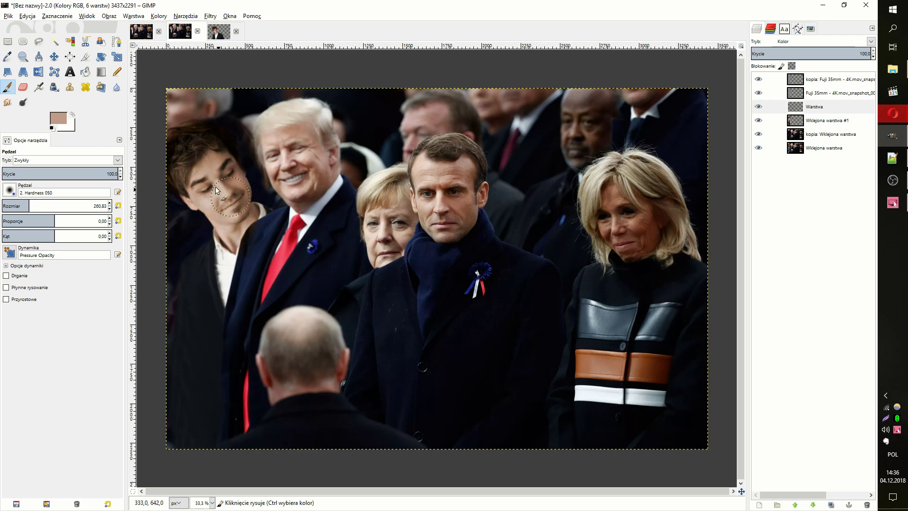
left_click_drag(827, 53, 802, 53)
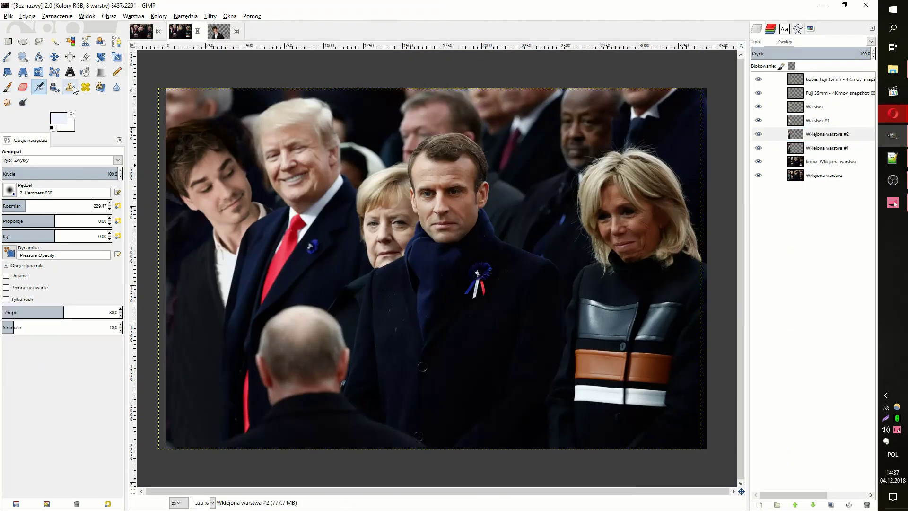
Darken the shadowed side of the pasted man's face on his layer with the Burn tool (Wypalanie), midtones range (Półtony)
left_click(23, 102)
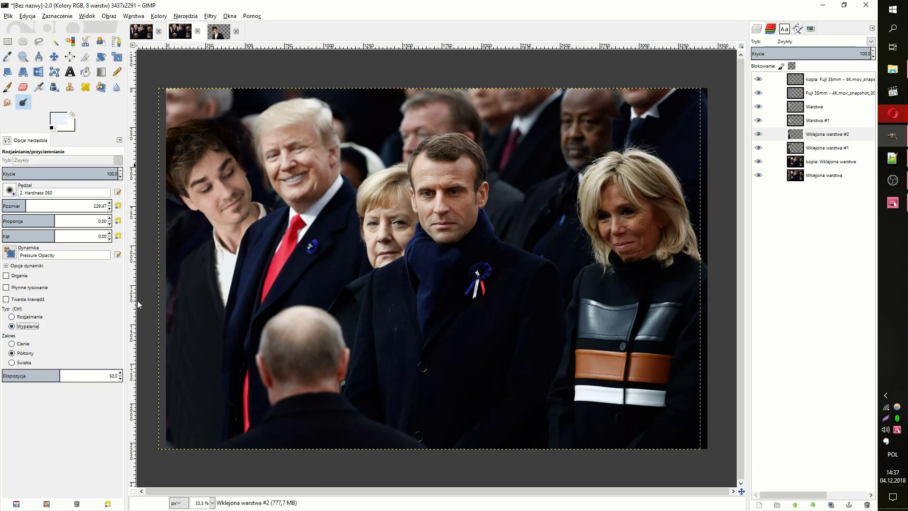
left_click(239, 184)
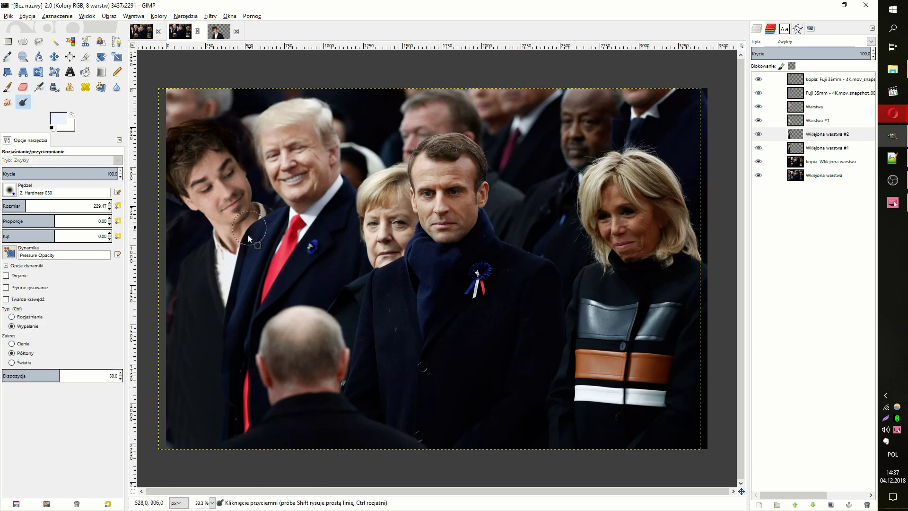
Adjust the midtones of the pasted man's layer with a Curves (Krzywe) point on the Wartość (Value) channel
left_click(159, 16)
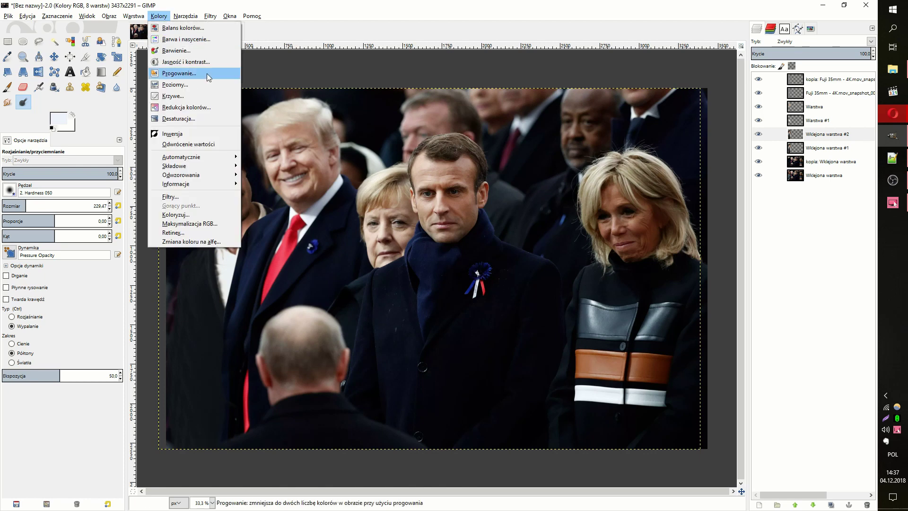
left_click(222, 73)
left_click(500, 193)
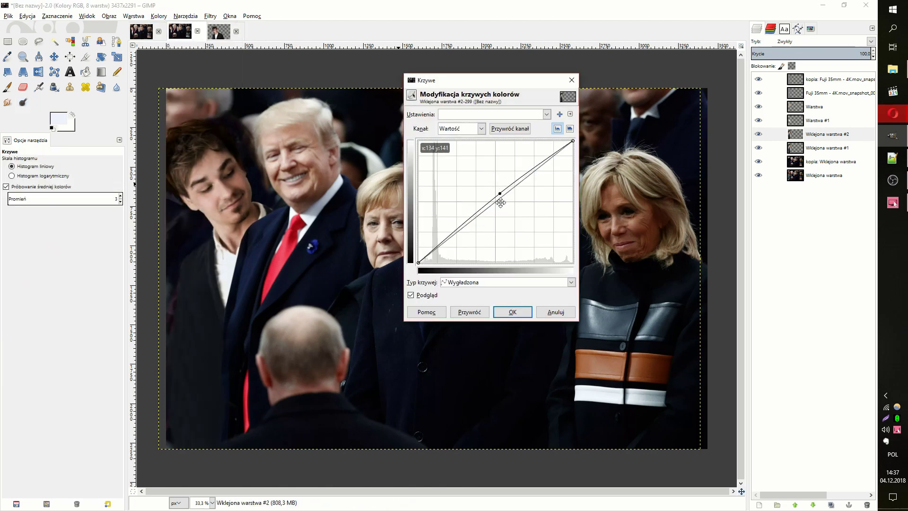
left_click(513, 311)
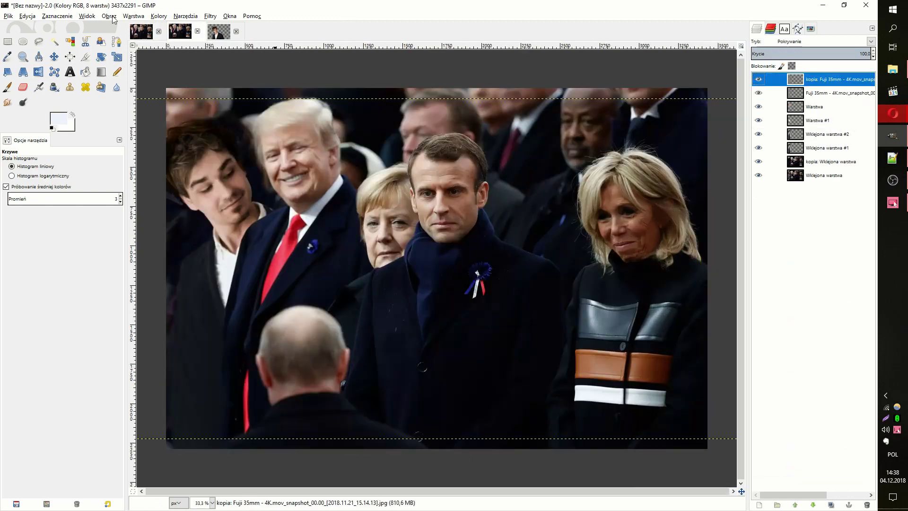
Lay a desaturated copy of the visible image over all layers in Pokrywanie (Overlay) mode at about 21.7% opacity
left_click(159, 16)
left_click(871, 41)
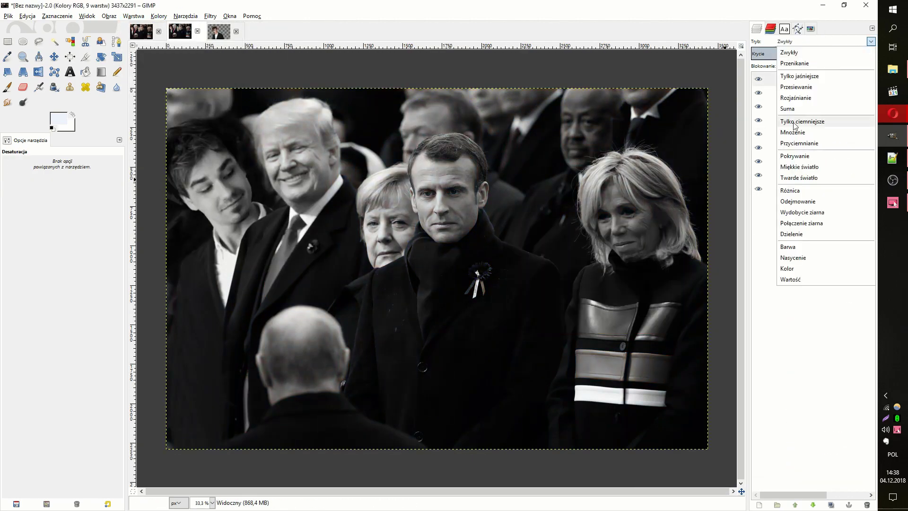
left_click(795, 155)
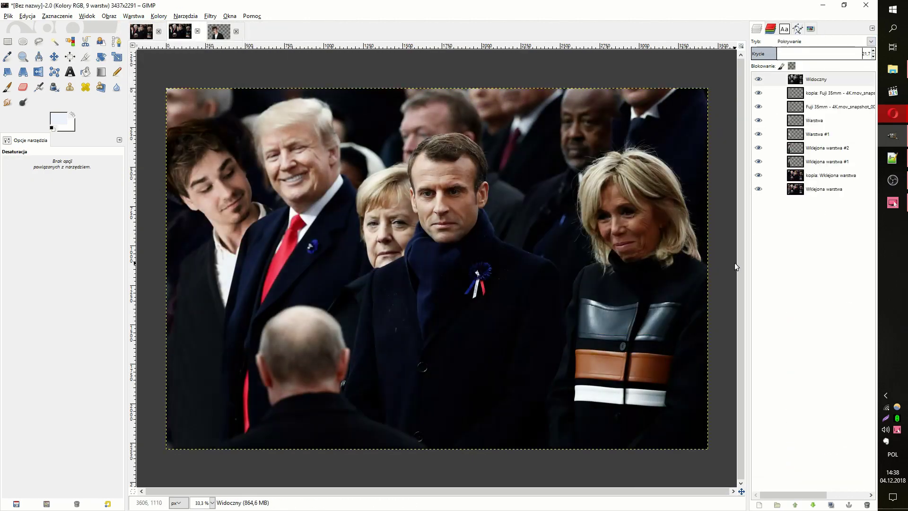